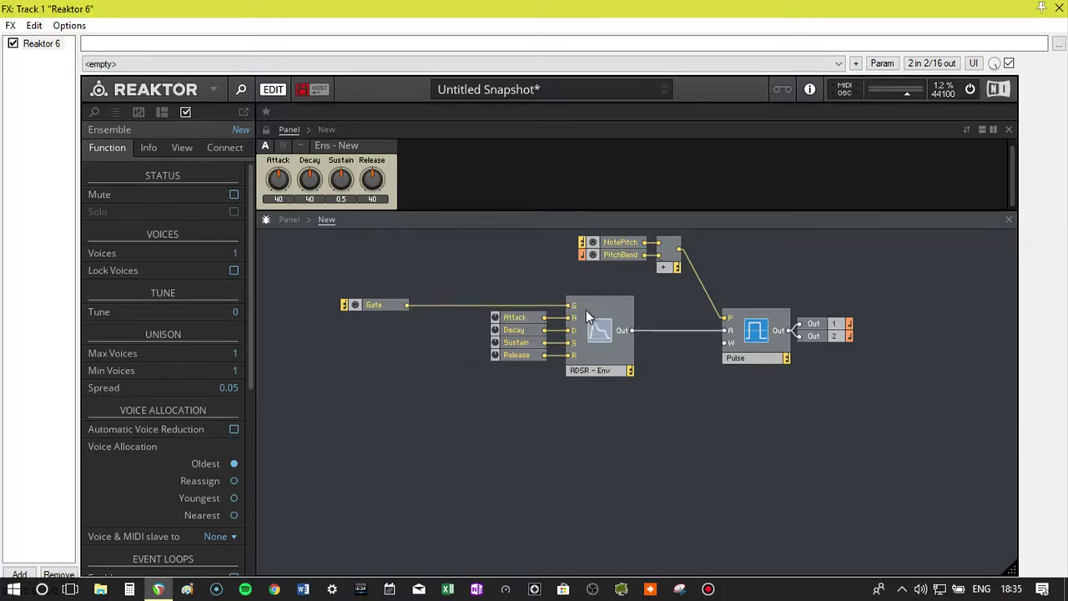
Step: Show the New instrument's structure and set the panel knobs to Attack 1, Decay 55, Sustain 0.37, Release 45
left_click(324, 219)
mouse_move(628, 259)
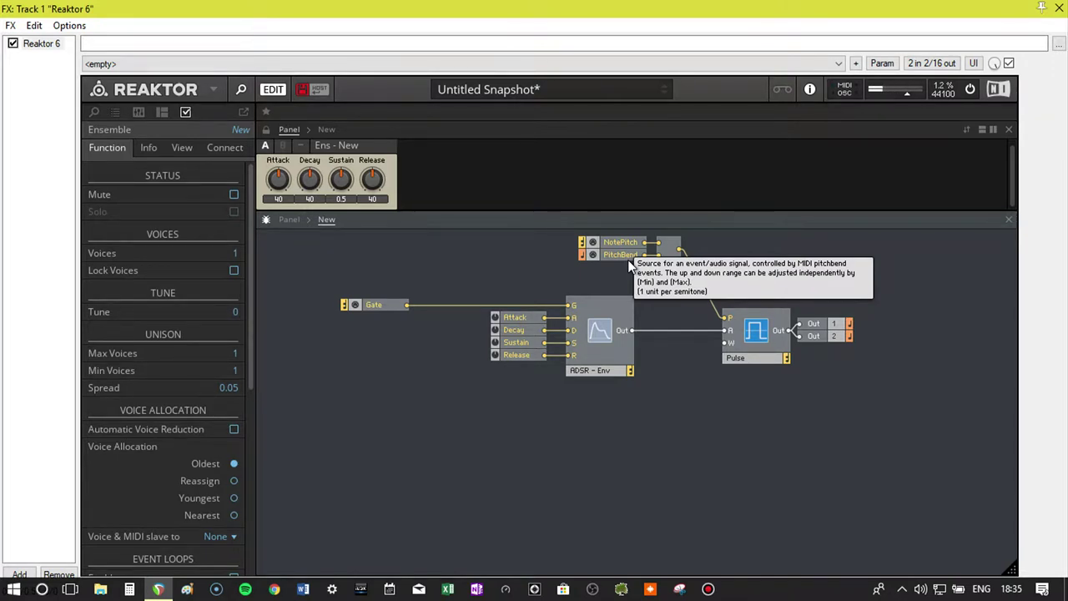
left_click(279, 180)
left_click_drag(280, 180, 360, 237)
left_click_drag(372, 178, 372, 225)
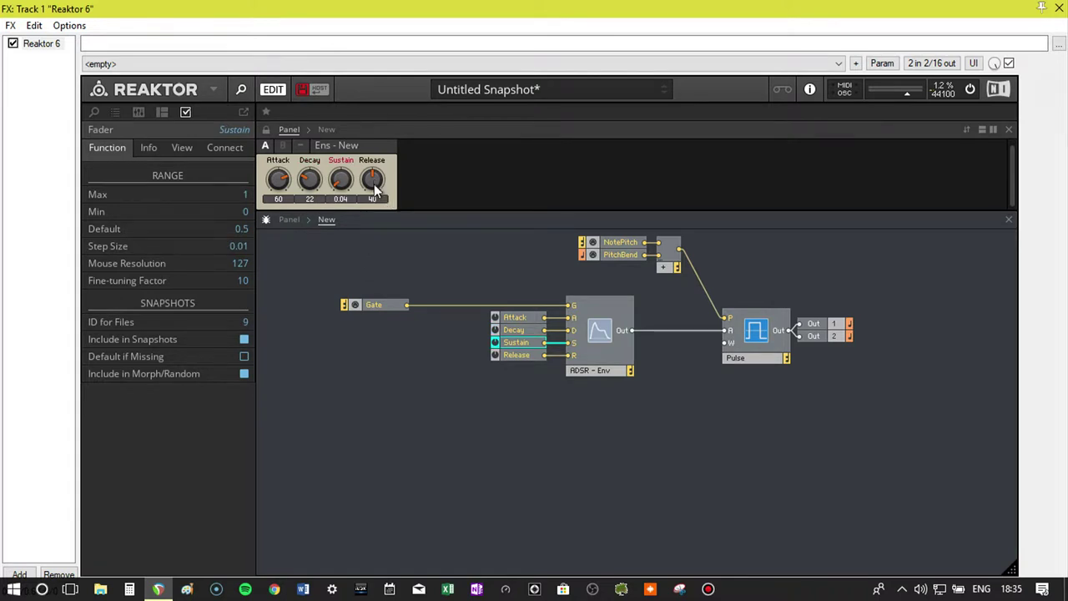
mouse_move(364, 308)
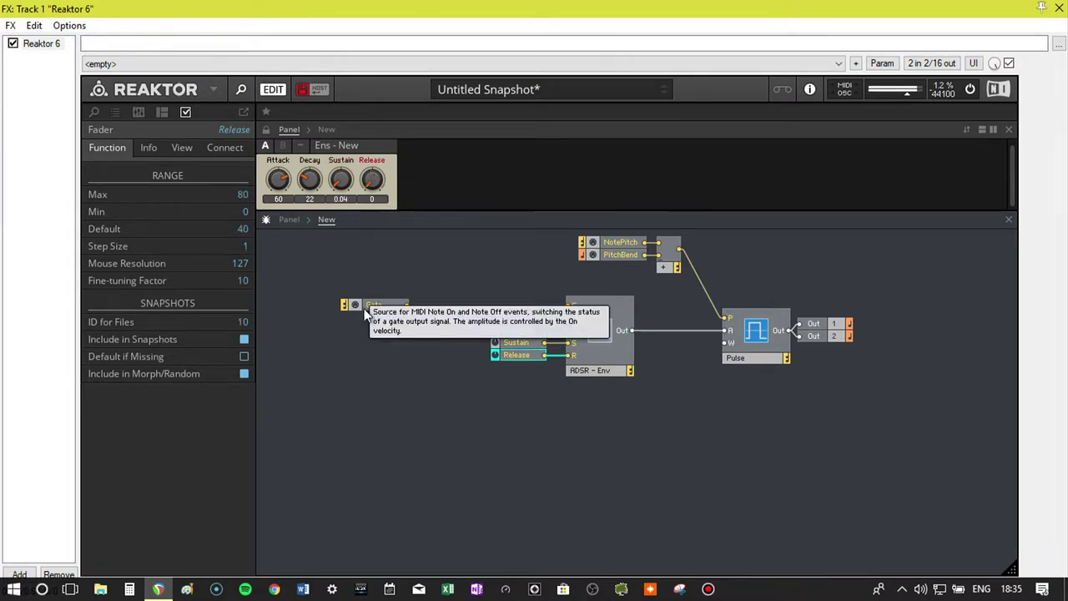
left_click_drag(279, 179, 410, 121)
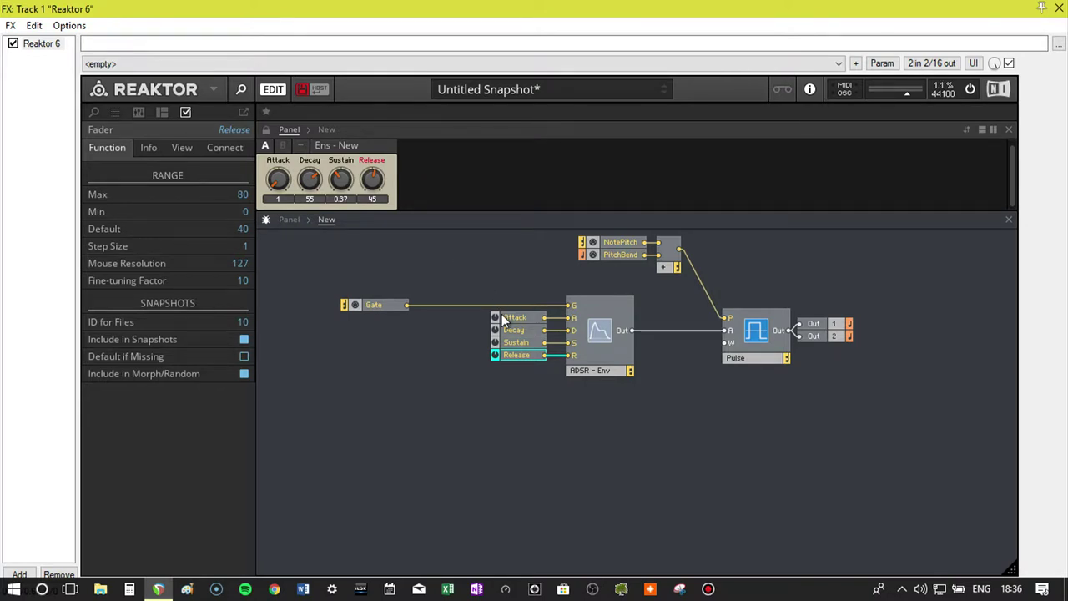
left_click(527, 419)
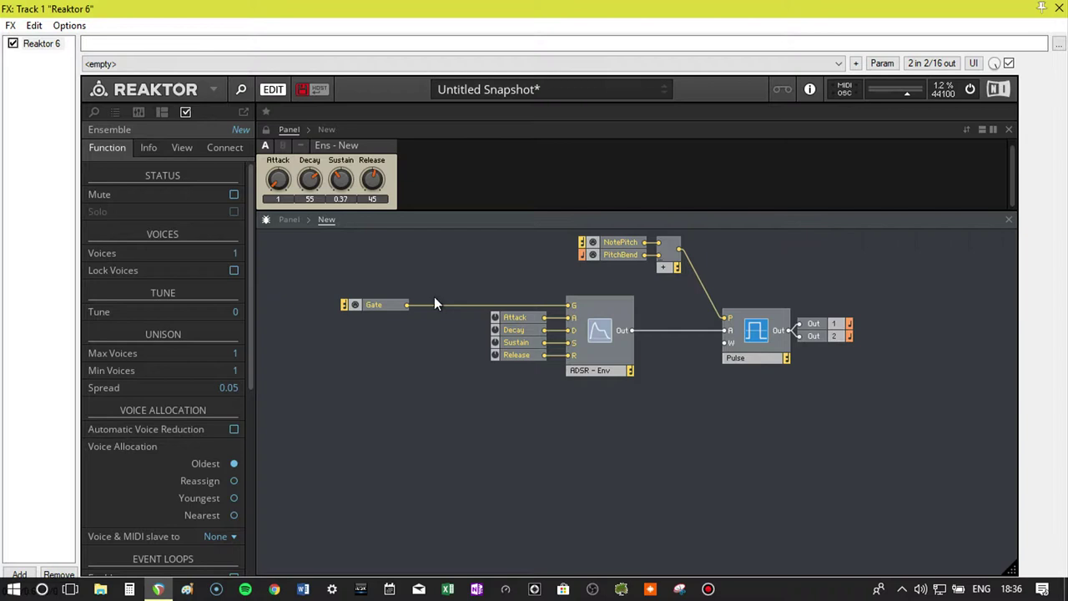
Step: Move the Attack, Decay, Sustain and Release fader modules further left of the ADSR - Env module
mouse_move(445, 309)
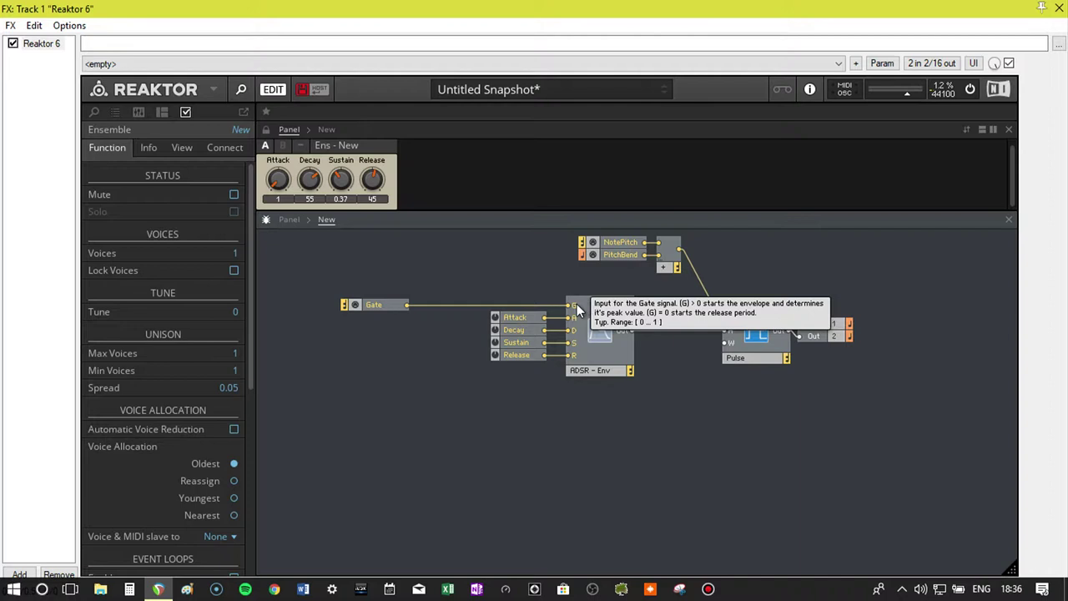
left_click_drag(527, 384, 455, 325)
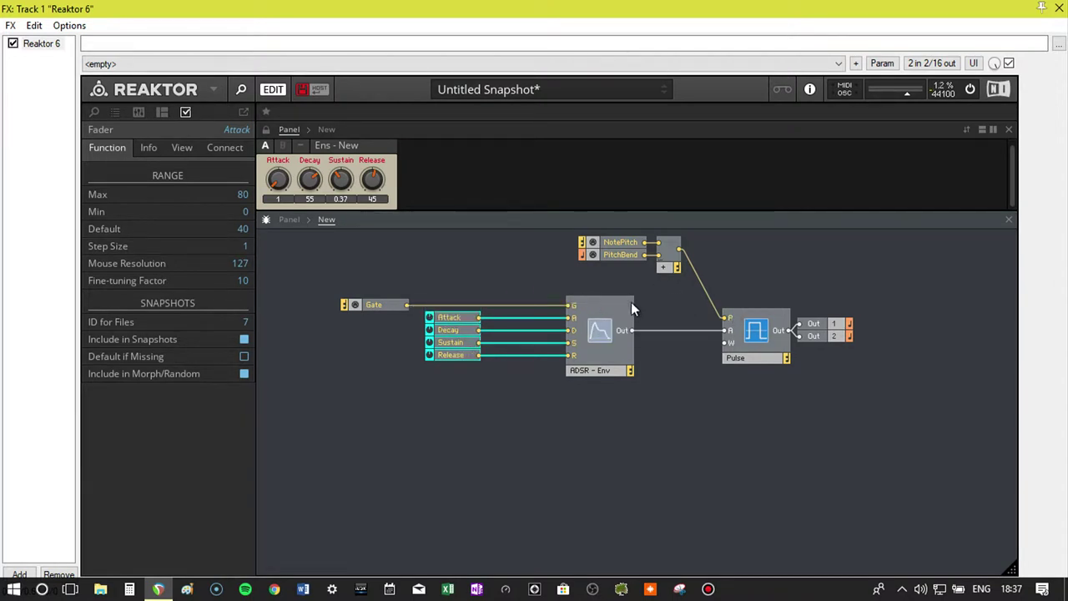
left_click(461, 368)
left_click(461, 343)
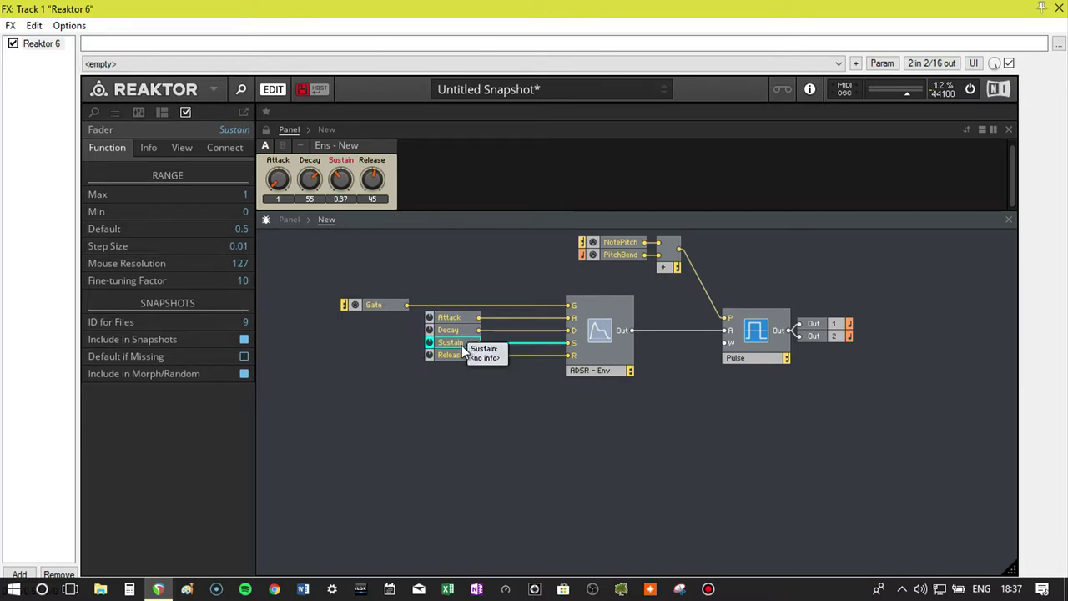
Step: Add a Math > Add module, feed Gate into it and route its output to the ADSR's S input
right_click(479, 392)
mouse_move(521, 399)
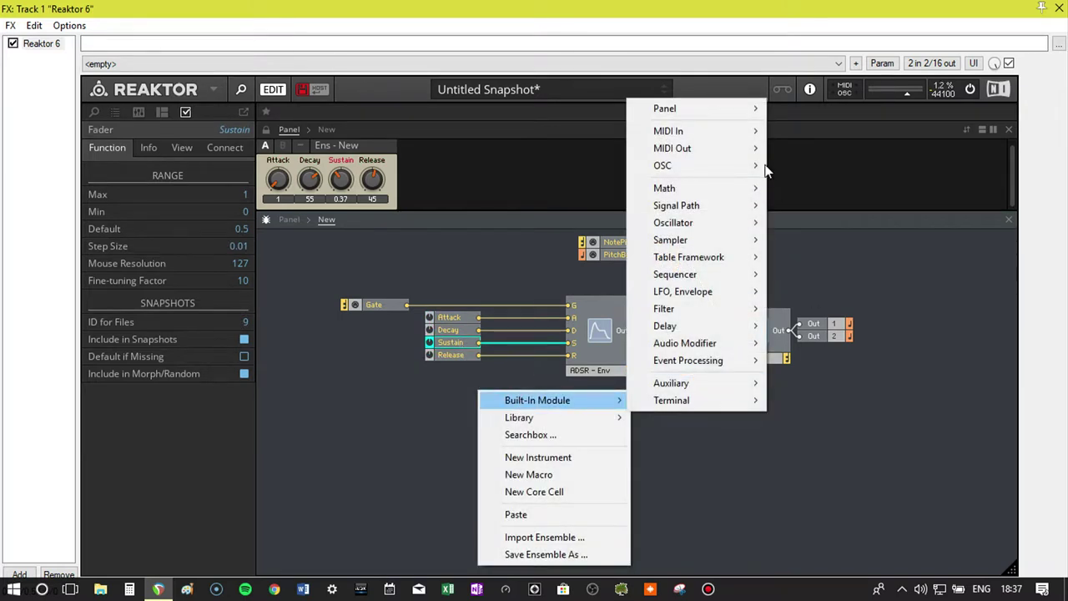
mouse_move(692, 188)
left_click(821, 180)
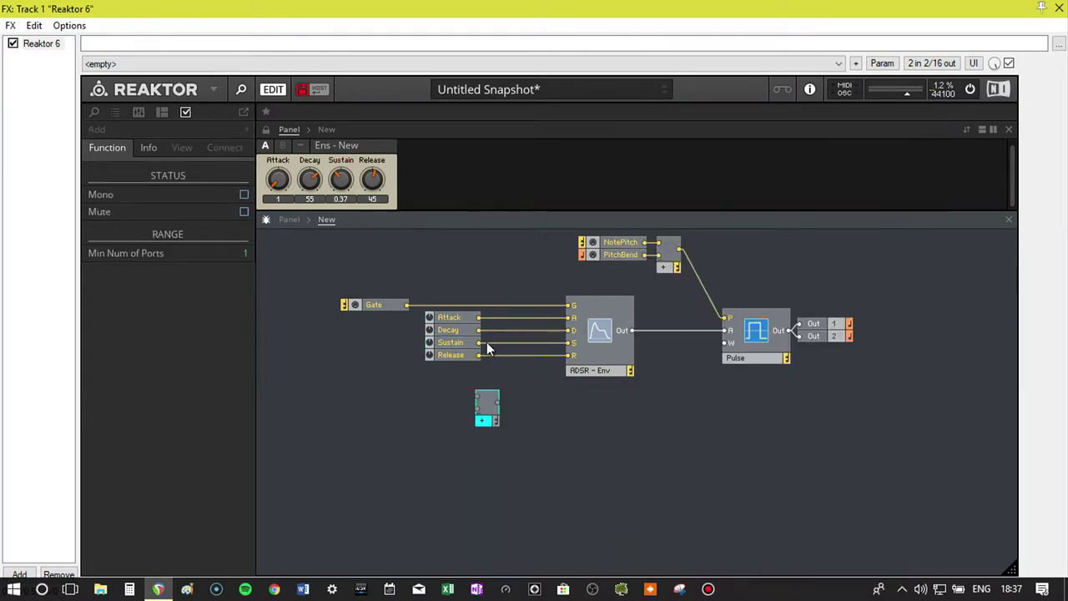
left_click_drag(484, 407, 479, 342)
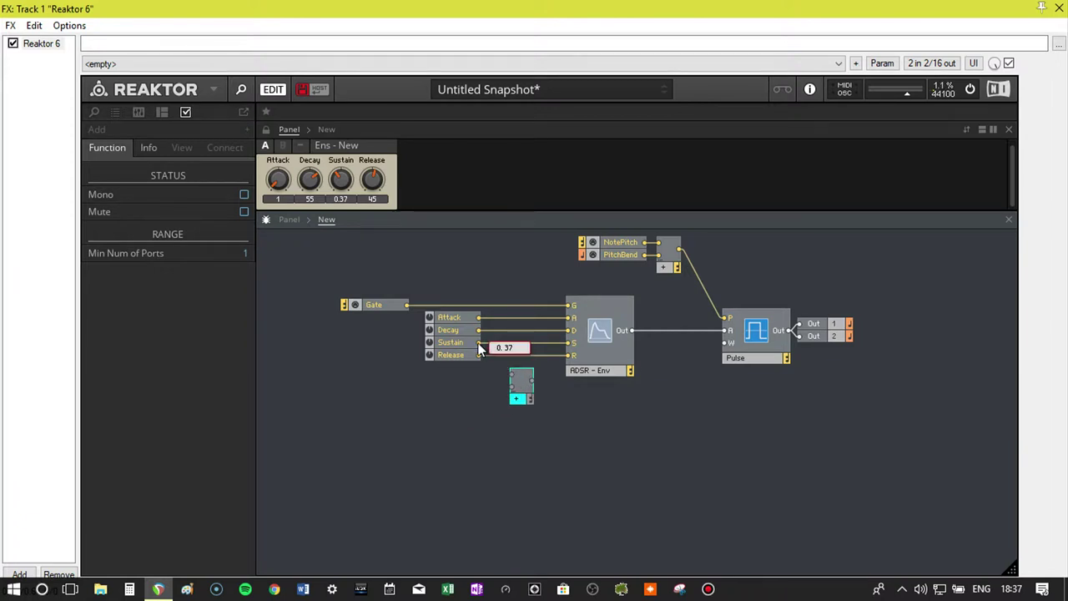
left_click_drag(403, 305, 571, 343)
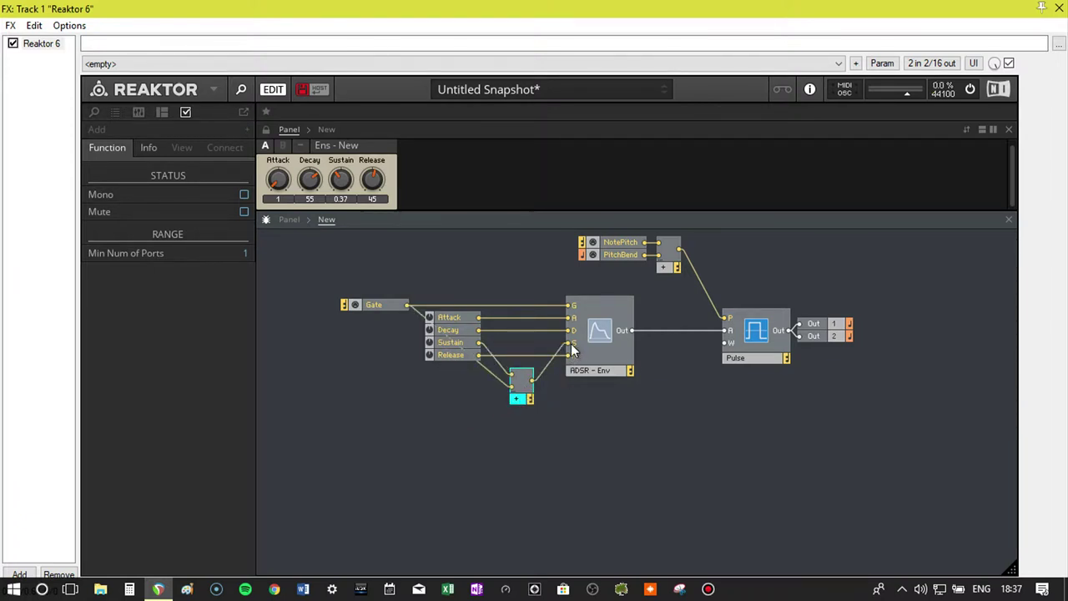
left_click(565, 413)
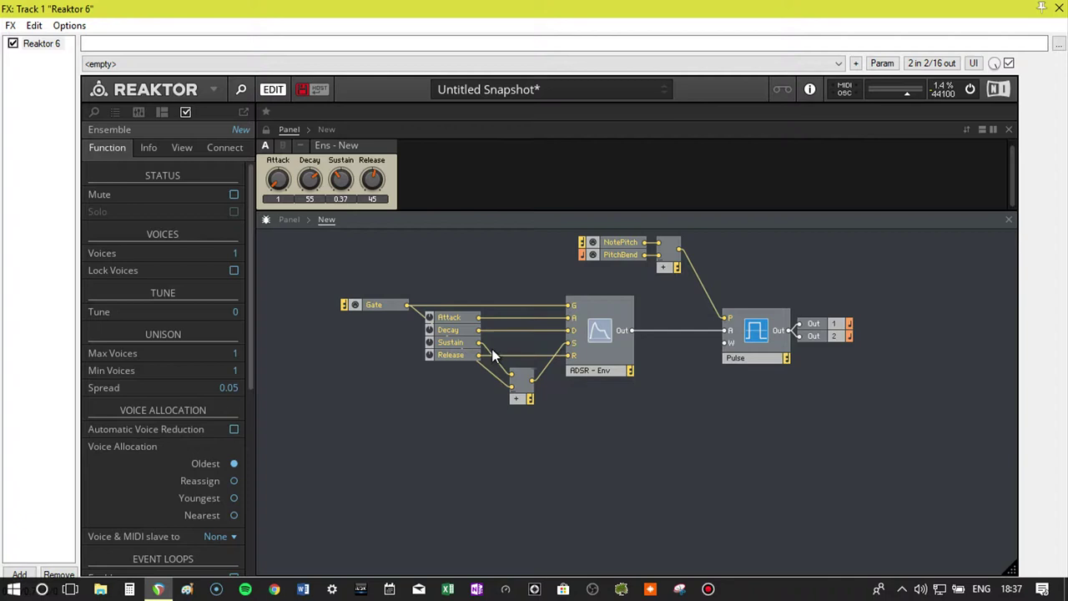
Step: Raise the Sustain knob from 0.37 to 0.51
mouse_move(492, 350)
mouse_move(417, 314)
left_click_drag(340, 180, 343, 147)
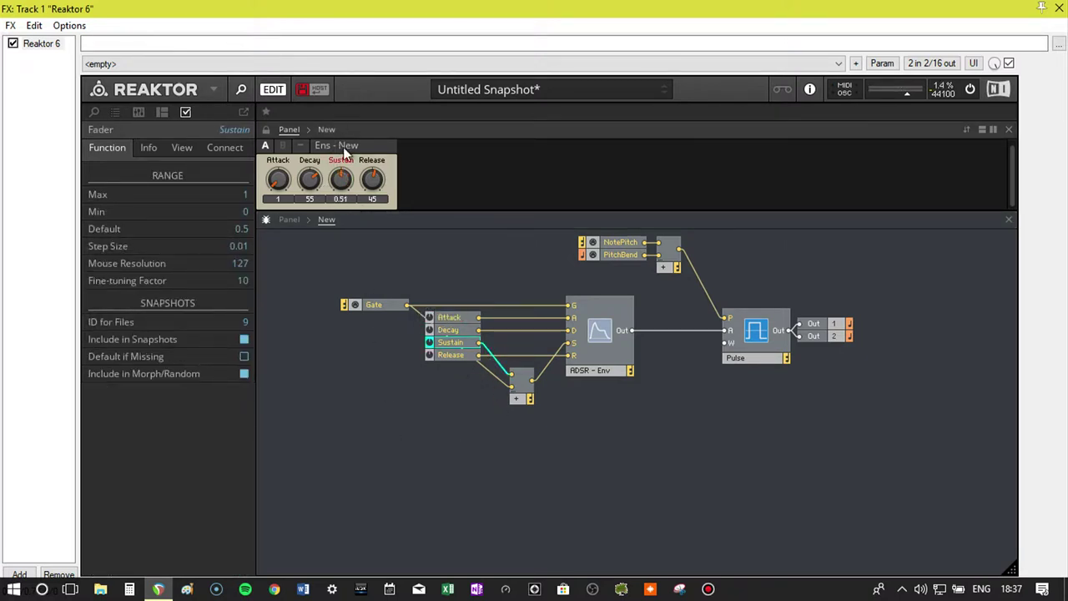
left_click(460, 442)
Step: Add a Multiply module taking the Gate signal and feeding the Add module's lower input
right_click(447, 425)
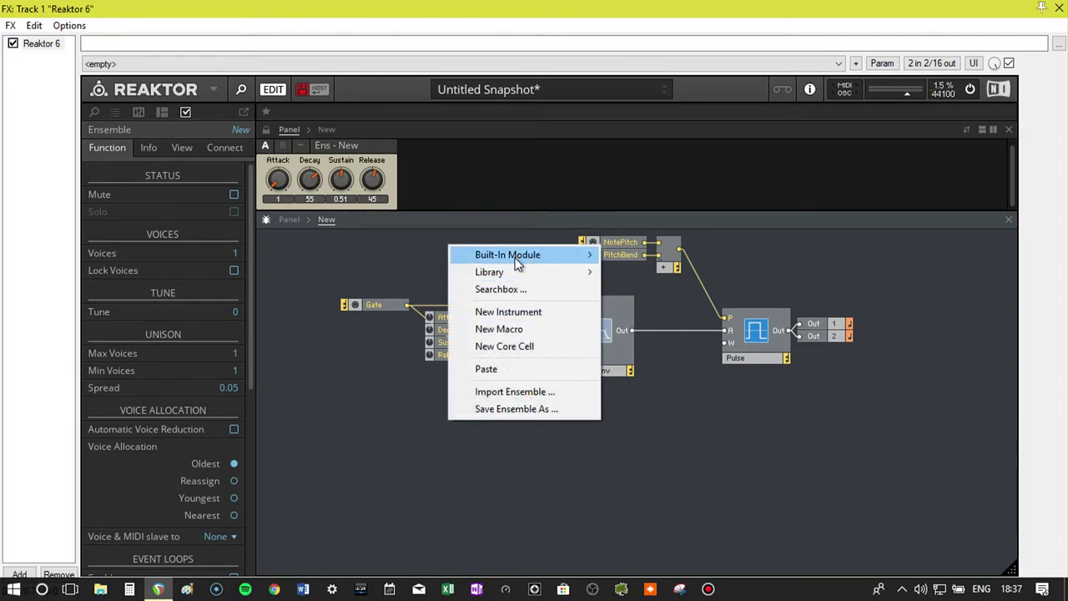
mouse_move(515, 257)
mouse_move(684, 334)
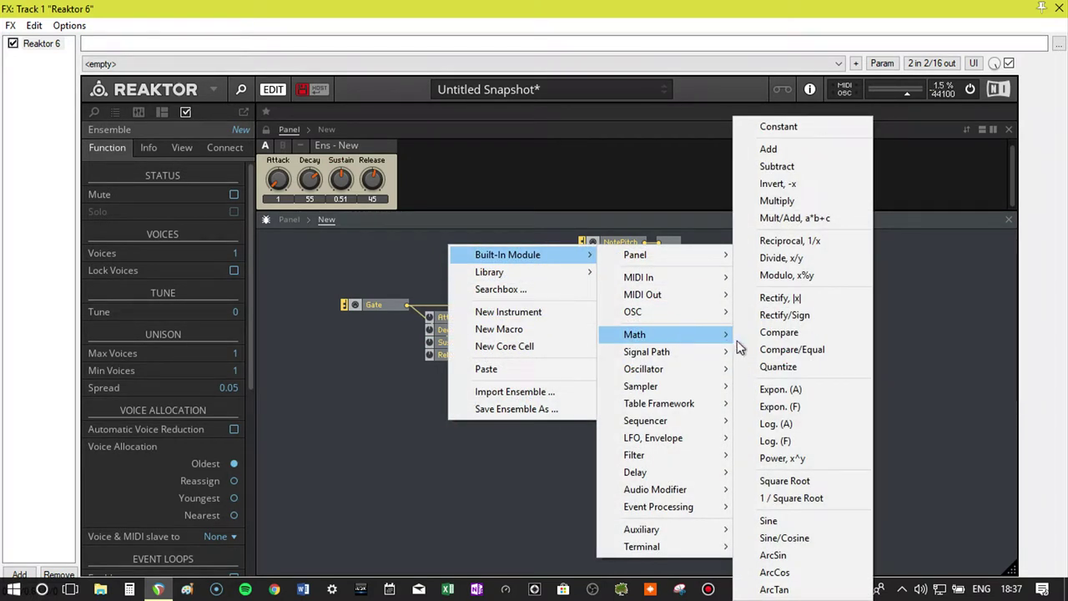
left_click(789, 200)
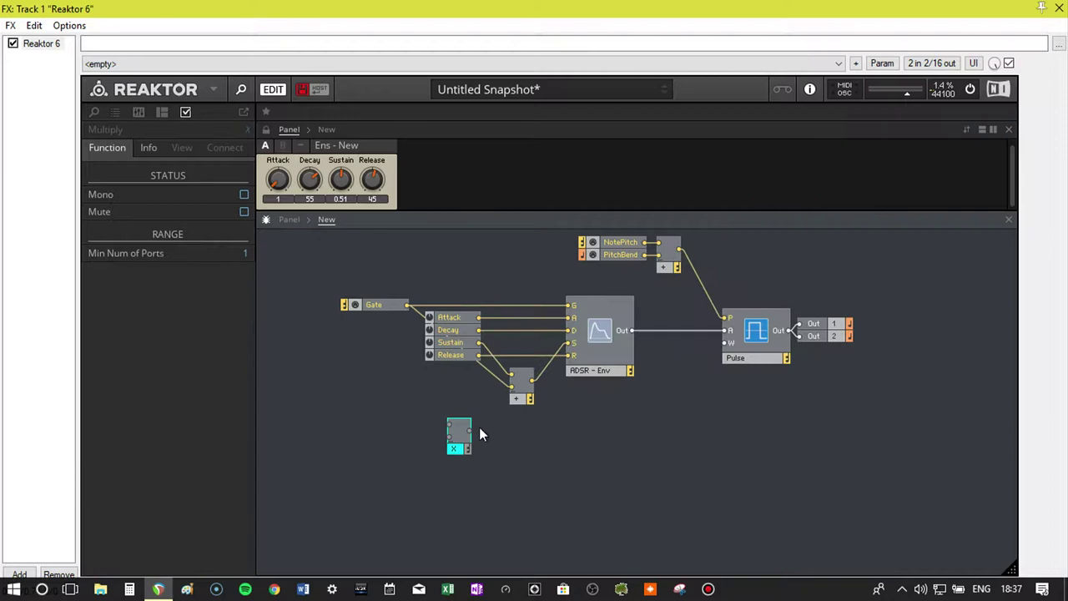
left_click_drag(408, 305, 449, 426)
left_click_drag(488, 420, 511, 386)
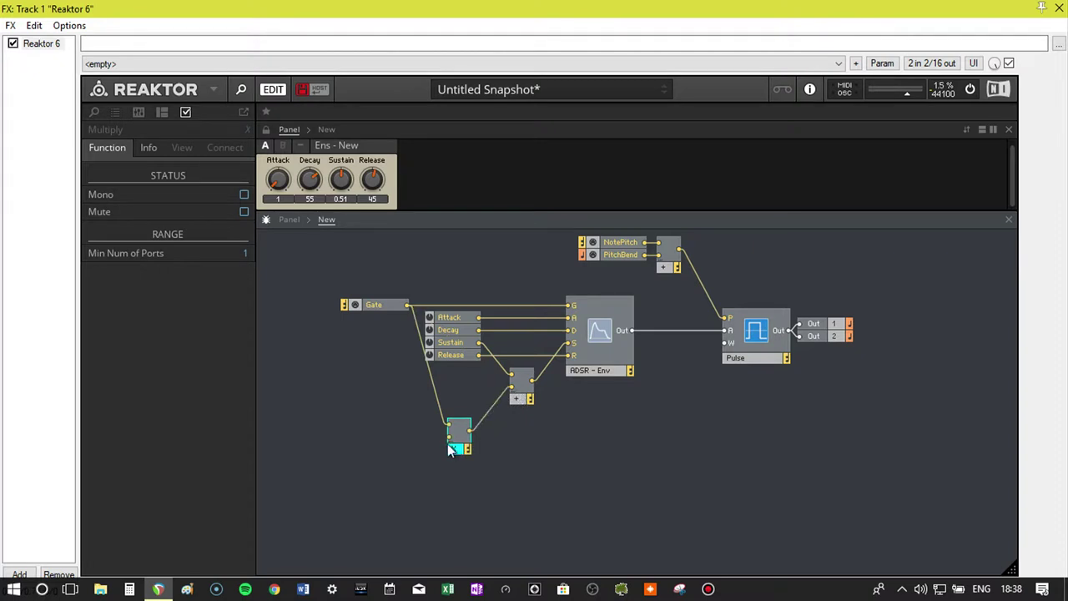
Step: Attach a 0.1 constant to the Multiply's free input and move both beside the Add module
right_click(451, 443)
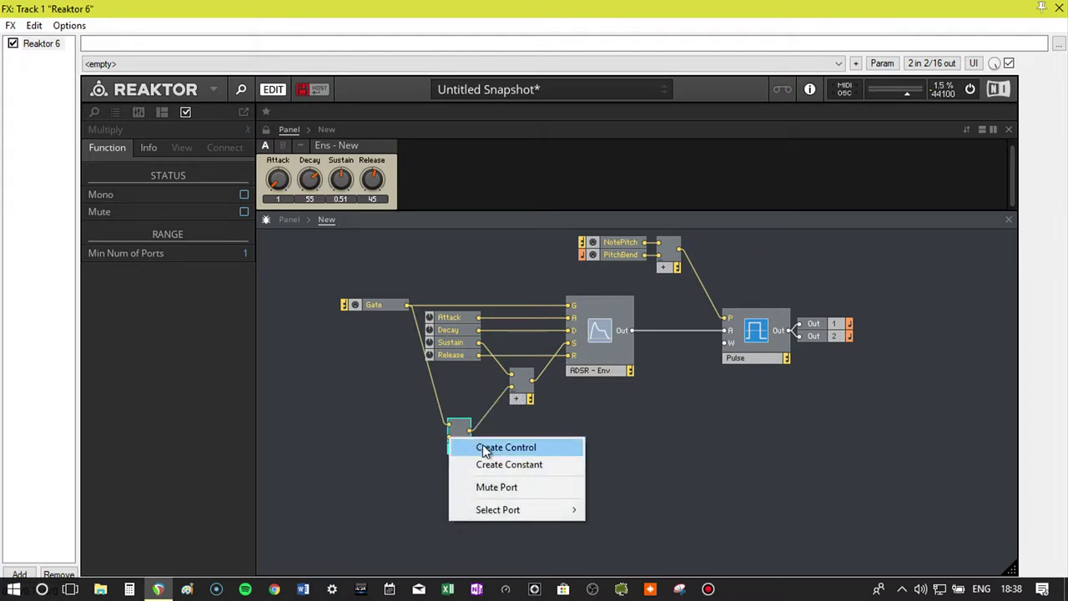
left_click(530, 464)
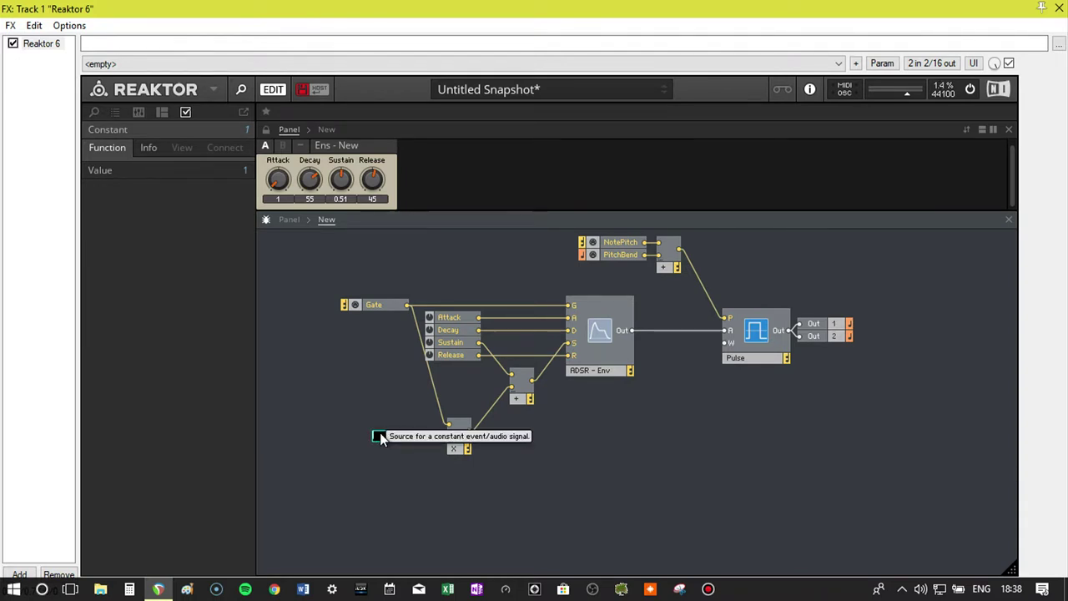
type("0.1")
key("Return")
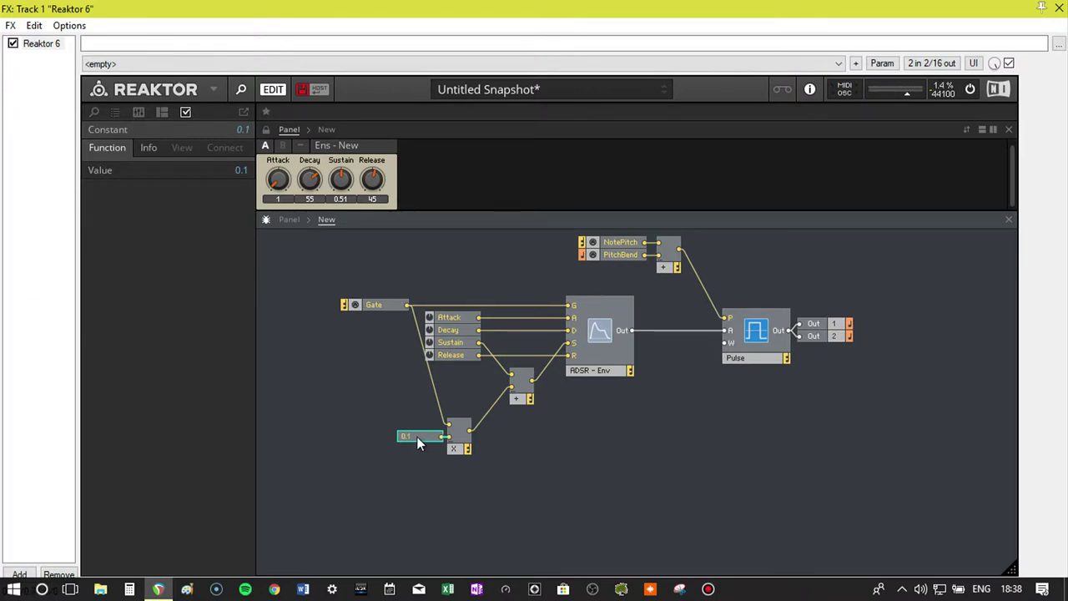
left_click_drag(500, 478, 415, 418)
left_click_drag(463, 453, 499, 405)
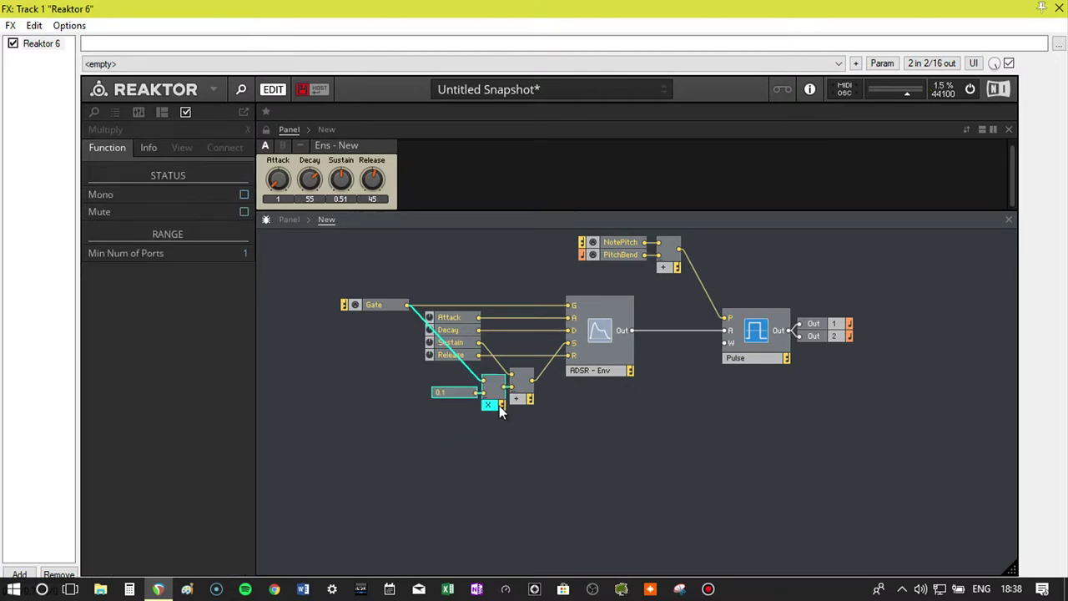
left_click(564, 435)
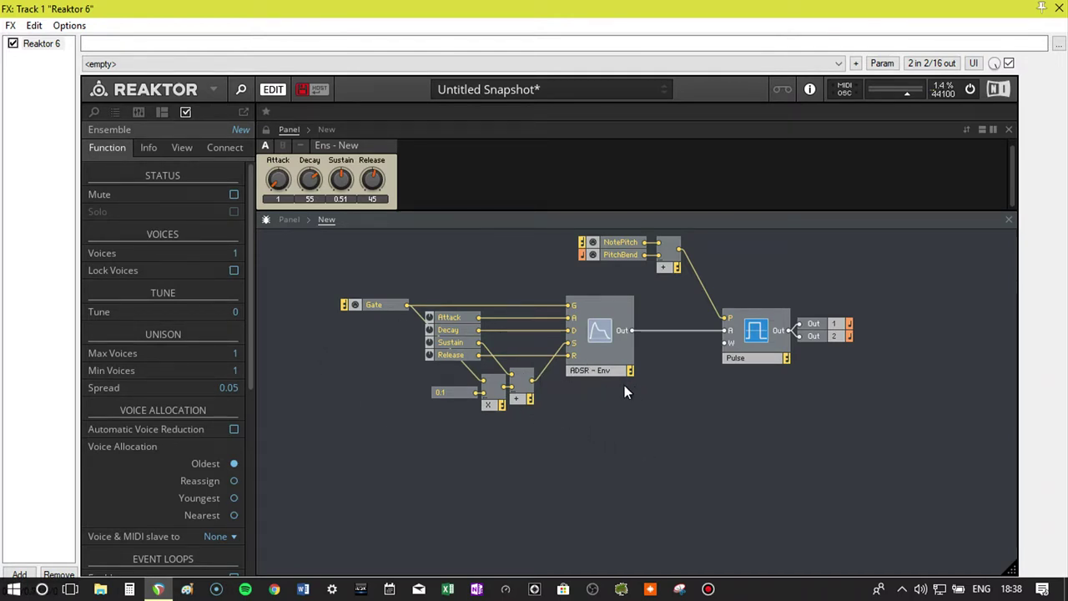
Step: Shift the Gate, envelope, math and ADSR - Env modules further left as a group
left_click(606, 348)
left_click_drag(606, 348, 579, 349)
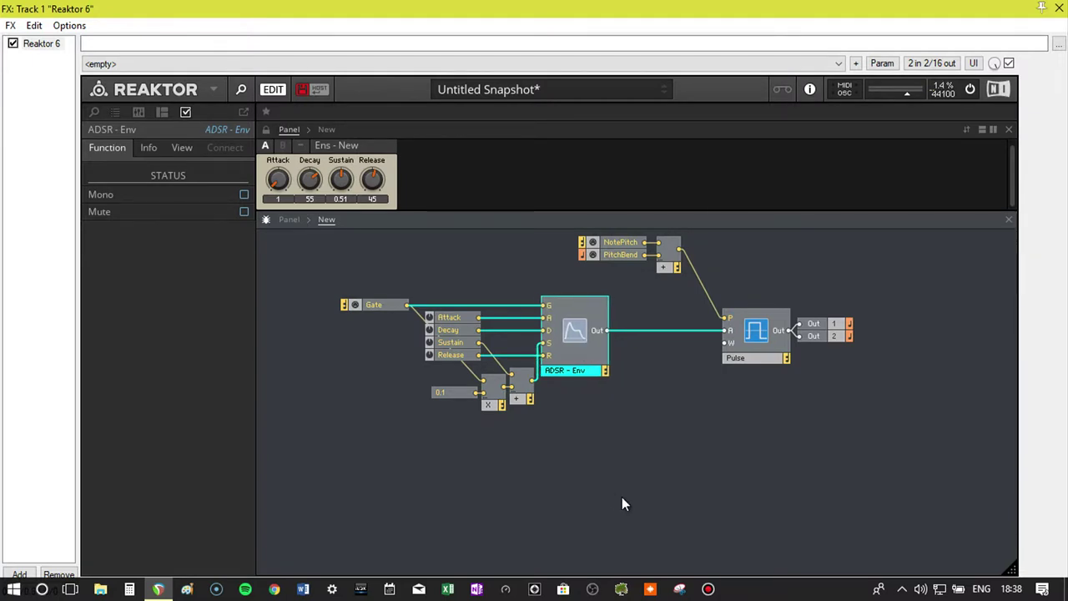
left_click_drag(632, 499, 350, 275)
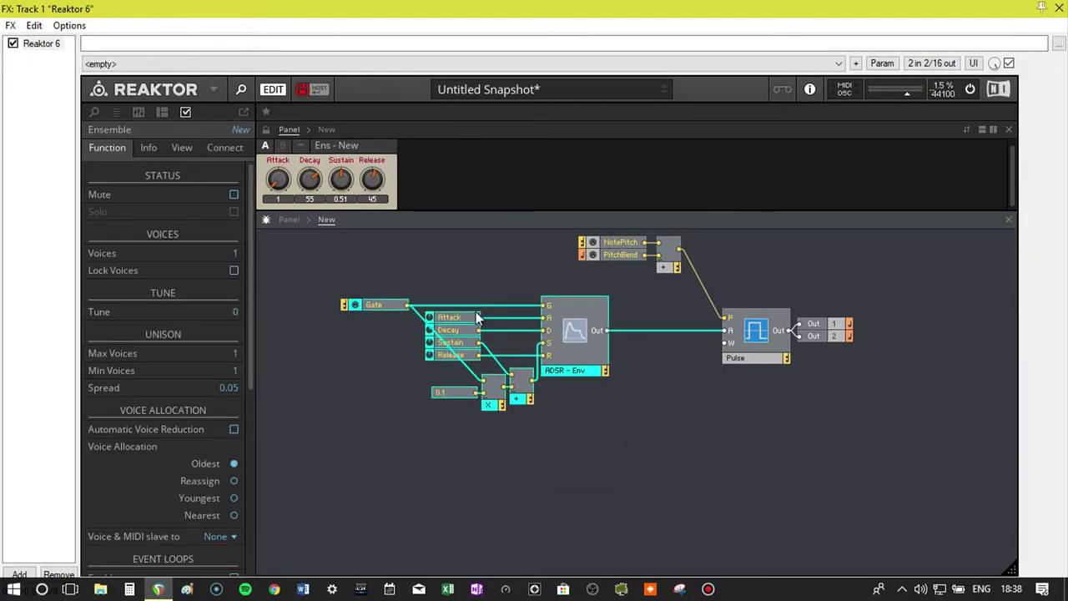
right_click(610, 463)
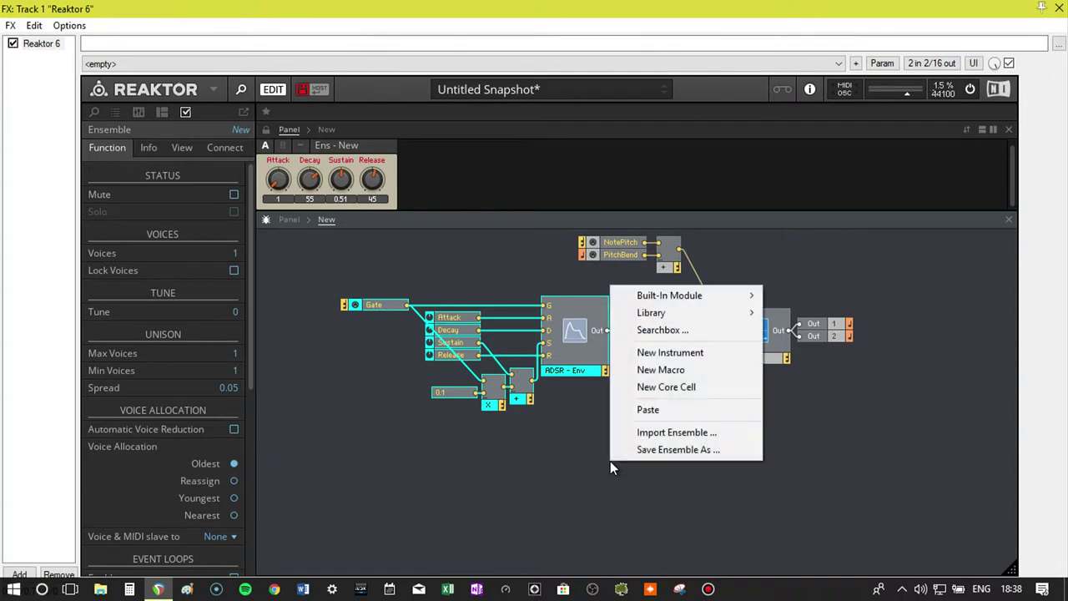
left_click(516, 445)
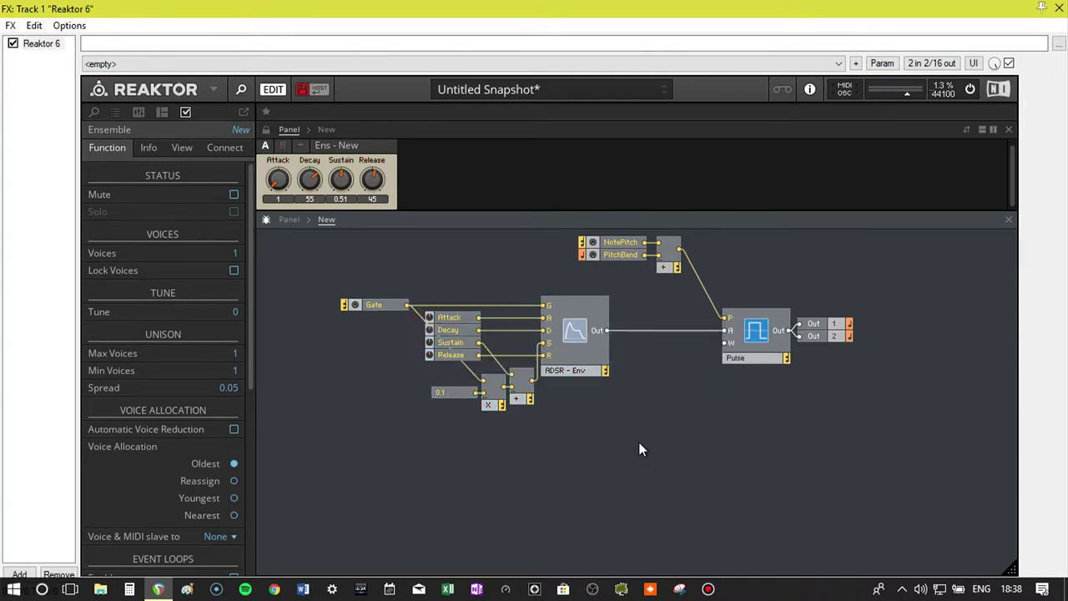
left_click_drag(597, 419, 334, 304)
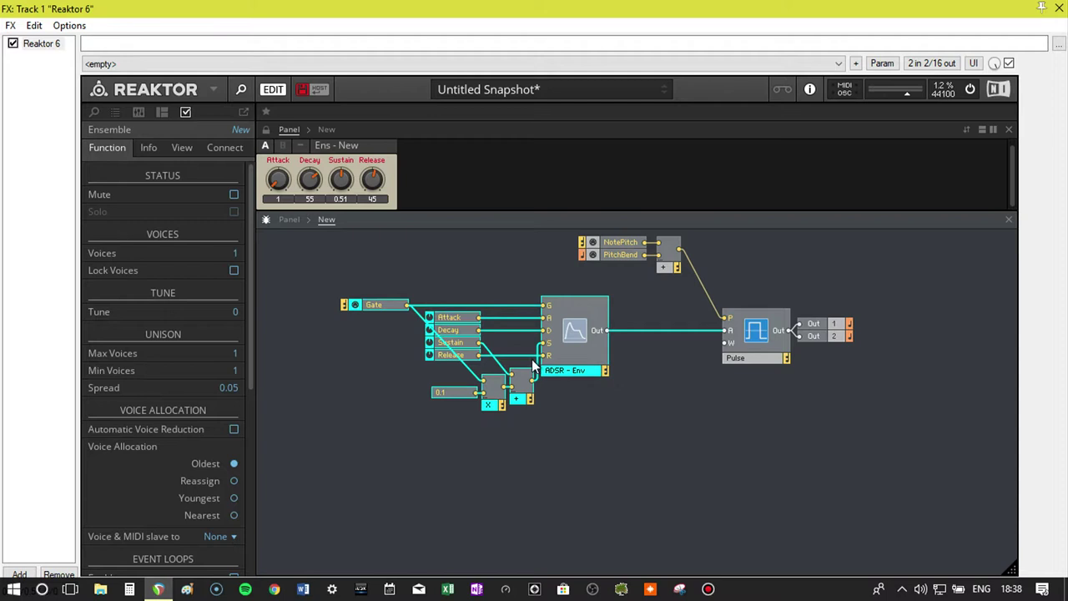
left_click_drag(577, 349, 521, 346)
left_click(545, 417)
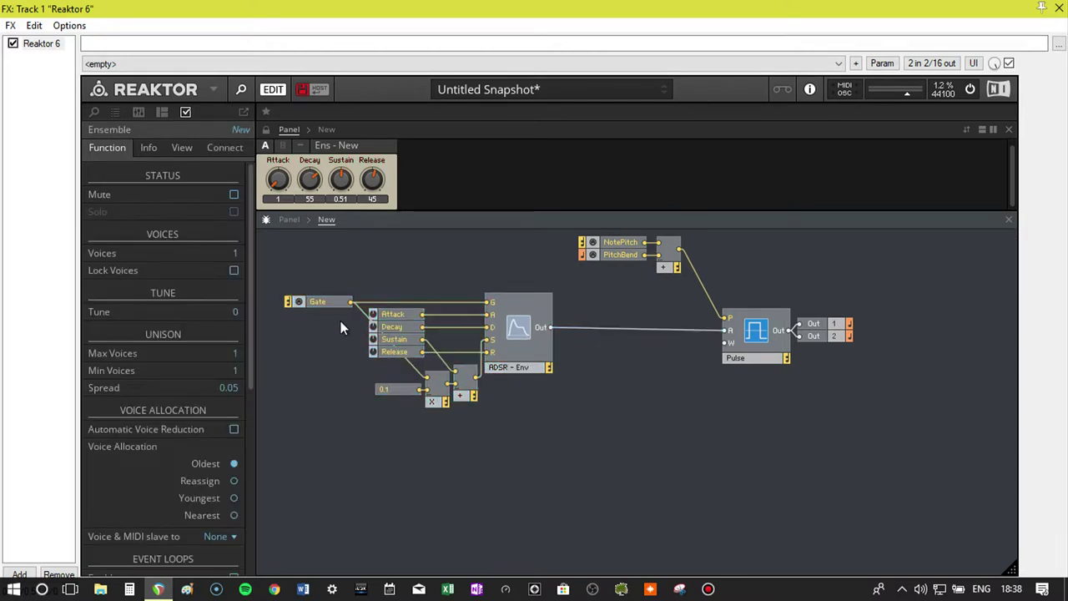
Step: Turn the Attack knob up to its maximum of 80
left_click(404, 316)
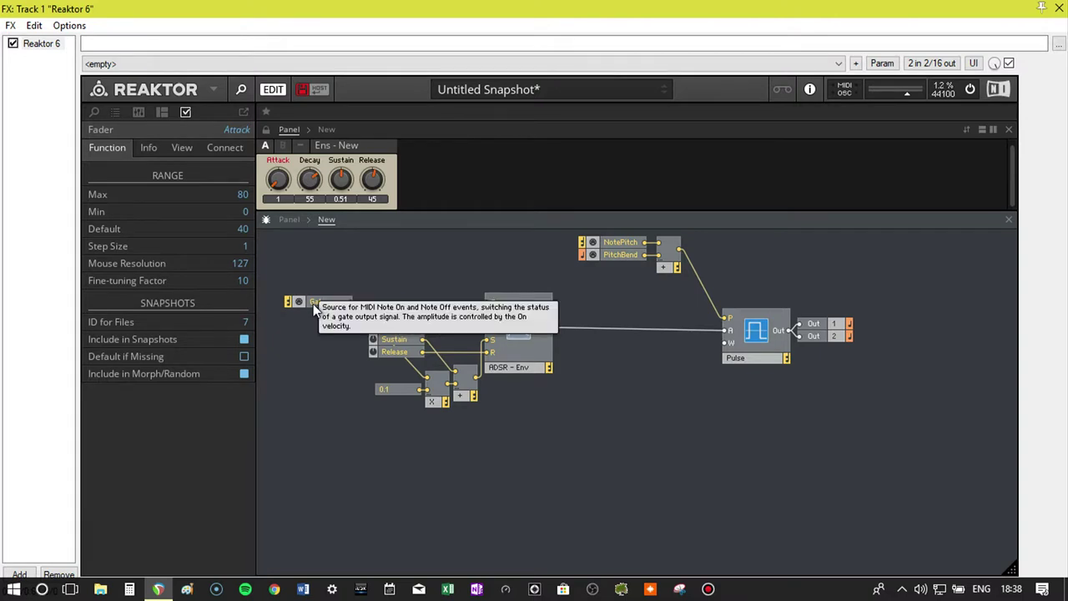
left_click(503, 508)
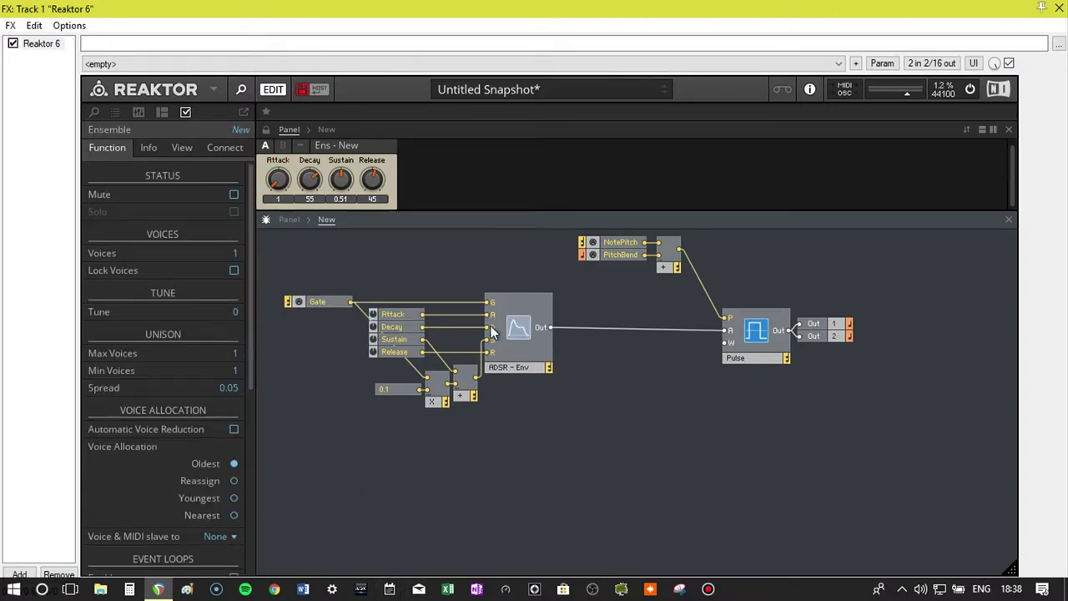
mouse_move(437, 310)
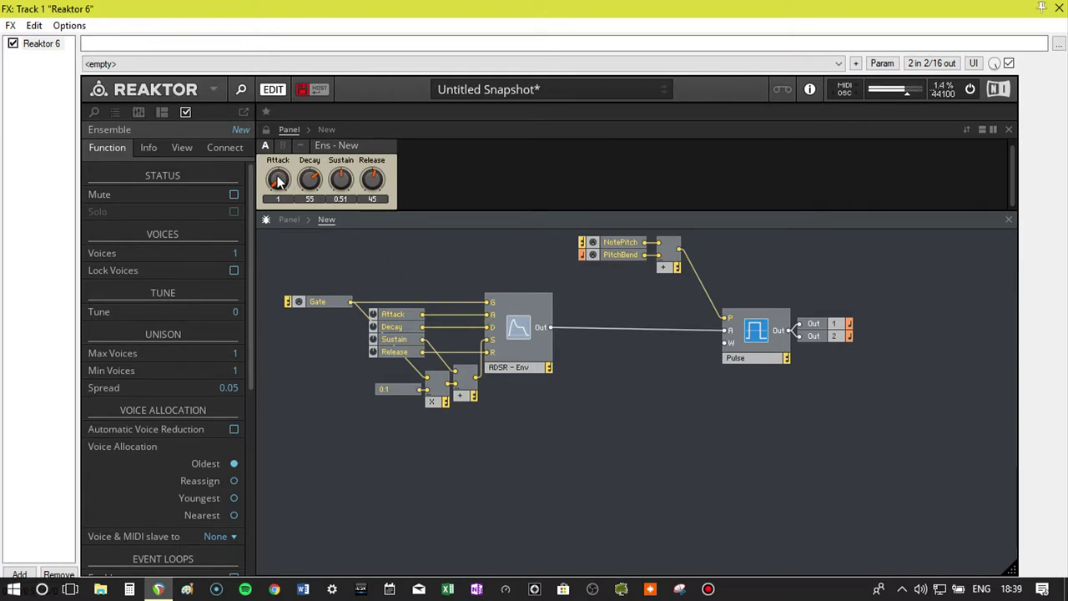
left_click_drag(280, 179, 296, 115)
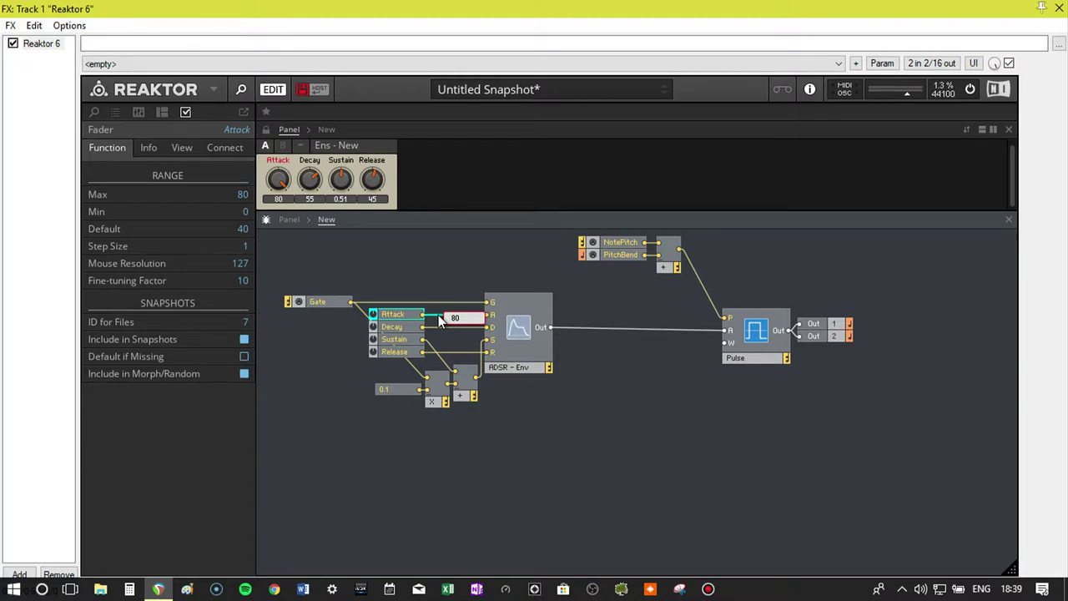
Step: Add a second Multiply module, place it and wire a signal into its input
right_click(617, 439)
mouse_move(634, 277)
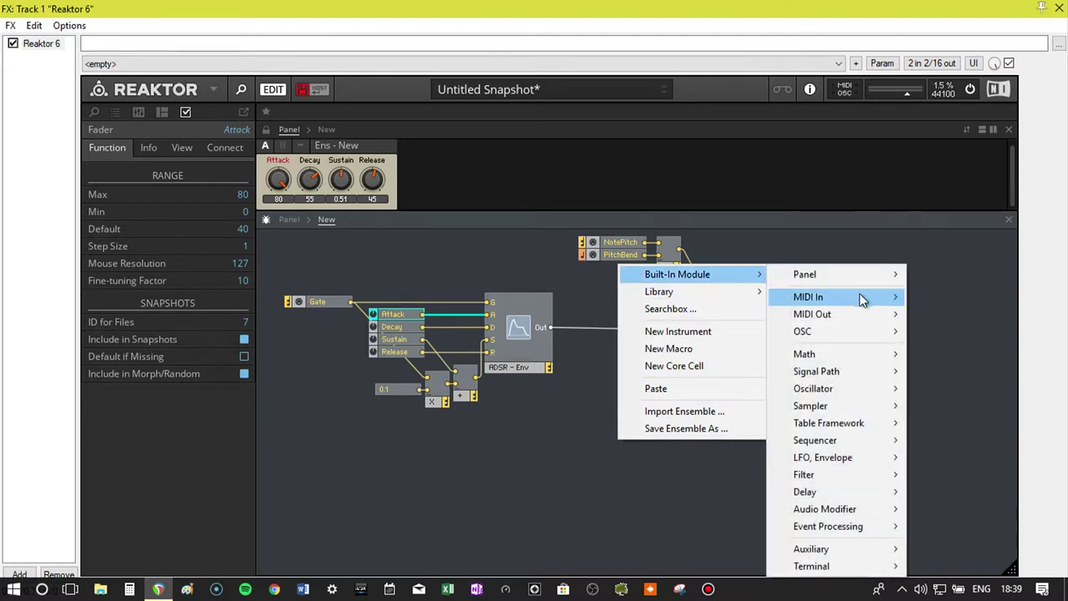
mouse_move(841, 354)
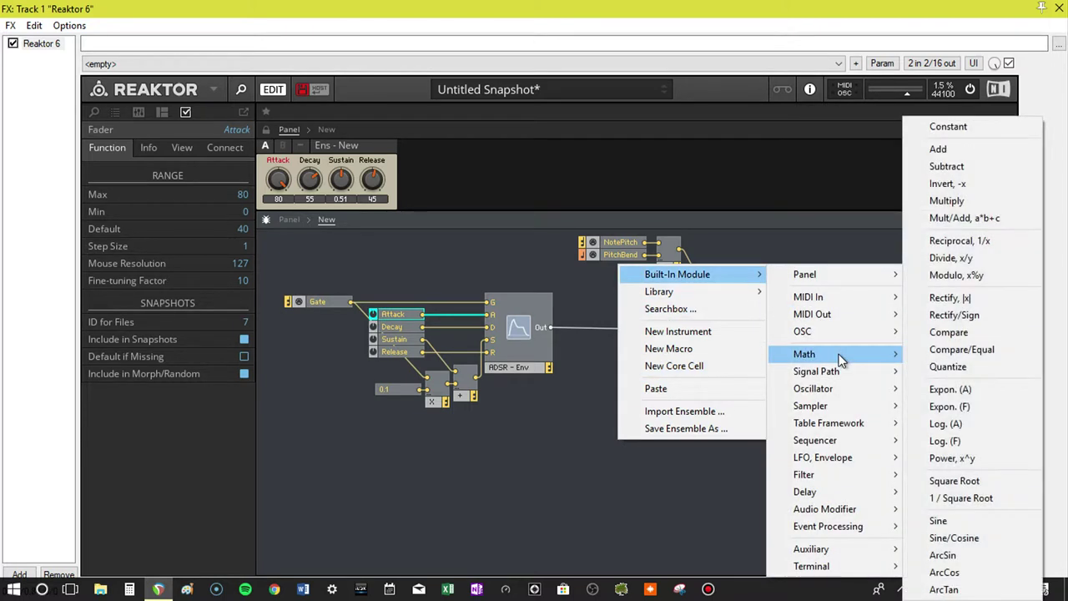
left_click(974, 208)
left_click_drag(619, 454, 540, 430)
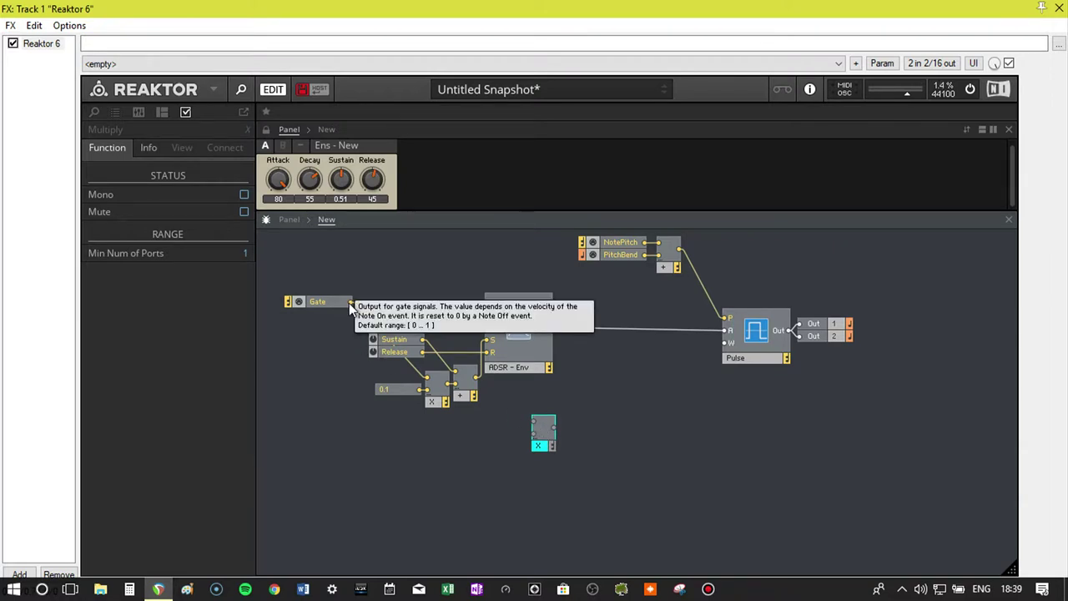
left_click_drag(532, 423, 474, 384)
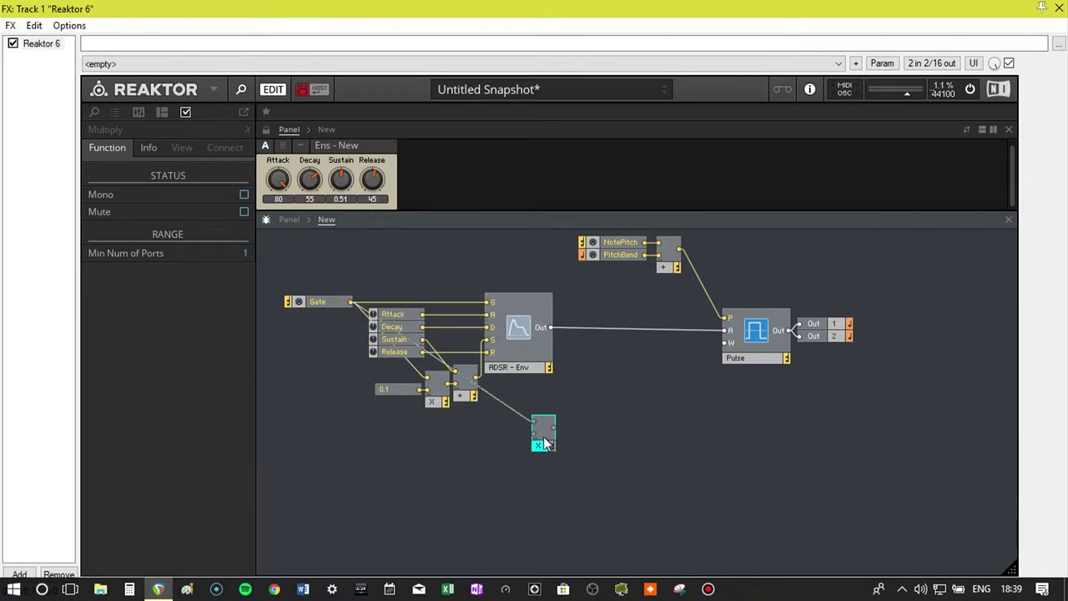
left_click(388, 316)
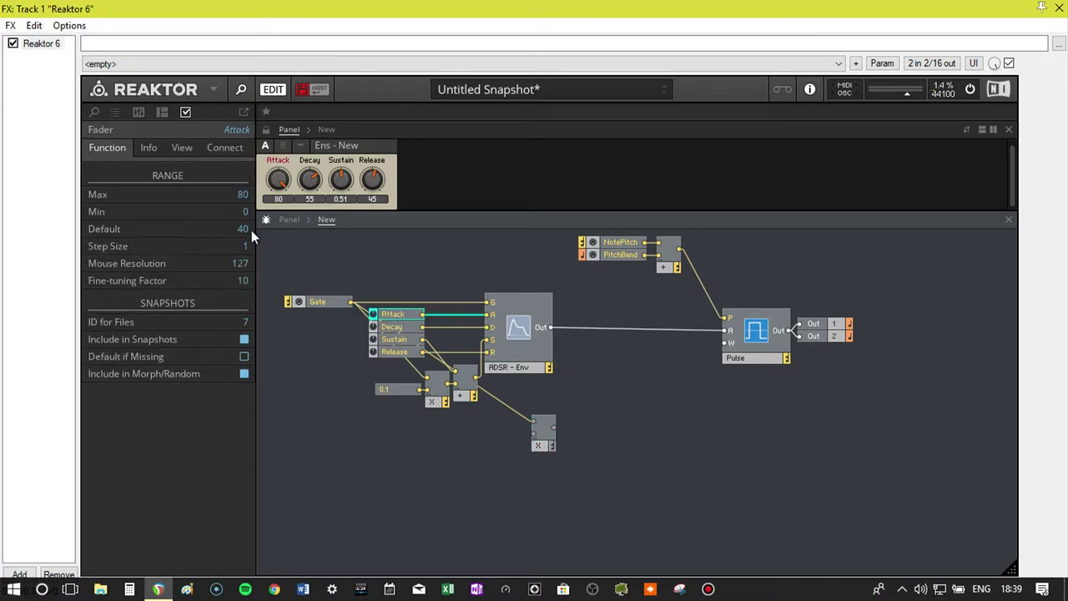
Step: Give the Multiply's lower input a constant of 40 and move both below the Gate module
right_click(532, 433)
left_click(589, 461)
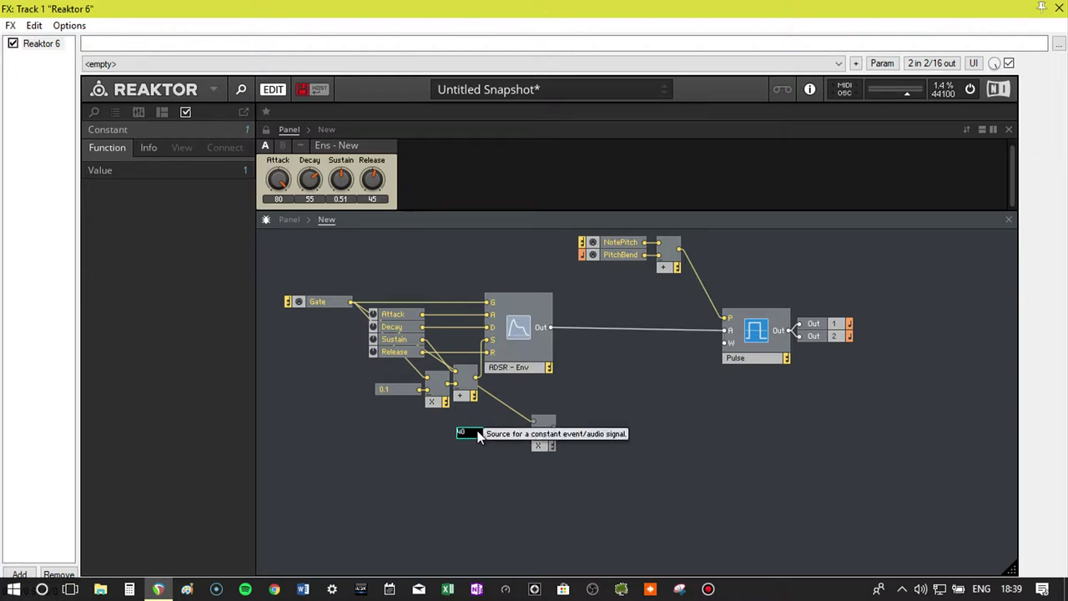
key("Return")
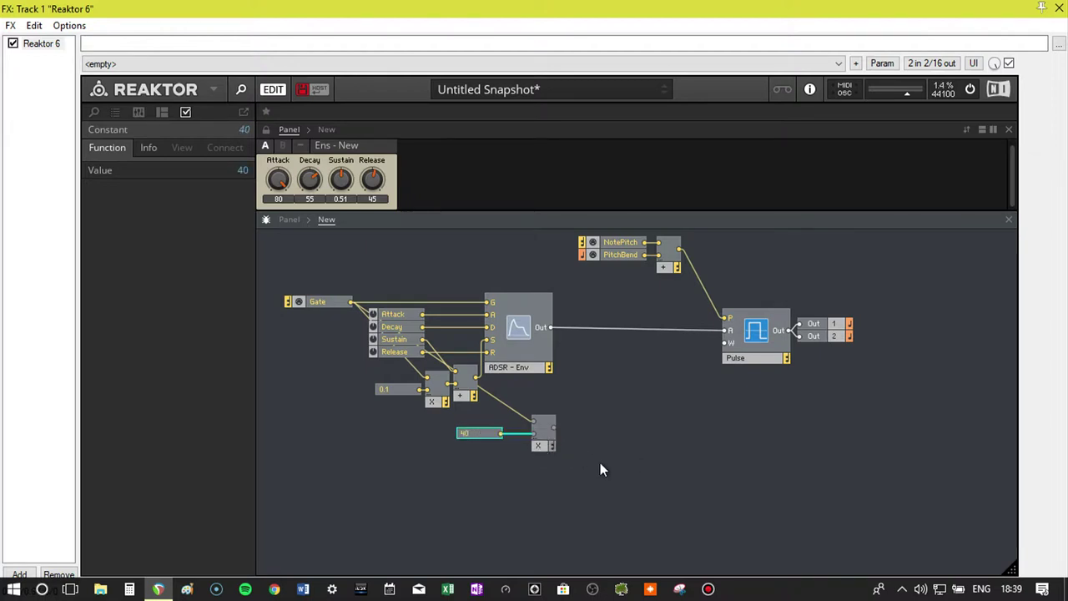
left_click_drag(598, 462, 456, 431)
left_click_drag(543, 448, 335, 403)
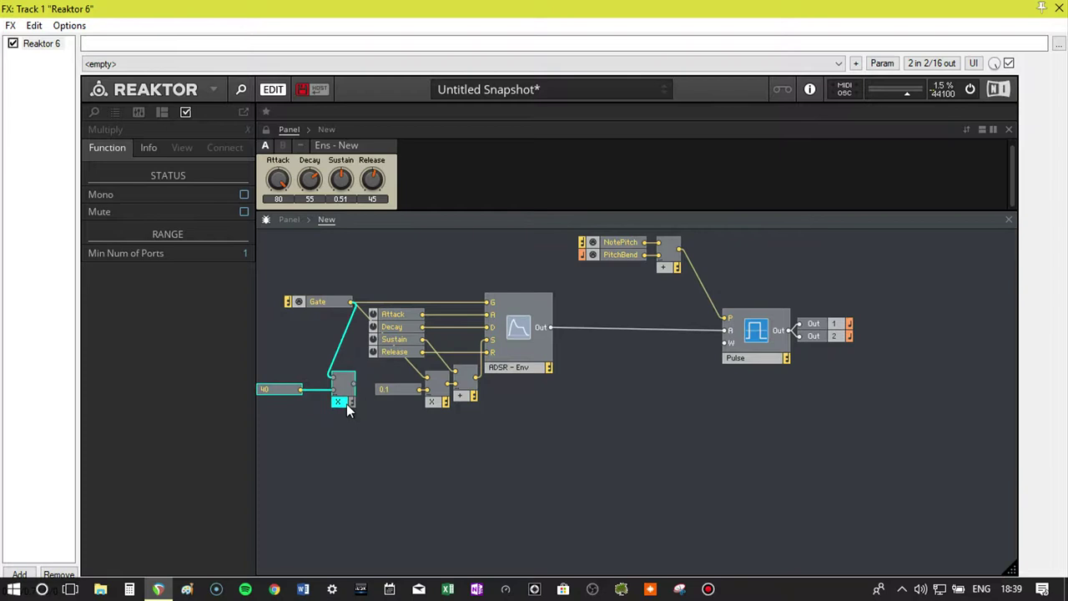
Step: Add a second Add module fed by the Gate×40 Multiply output and the Attack output
right_click(409, 446)
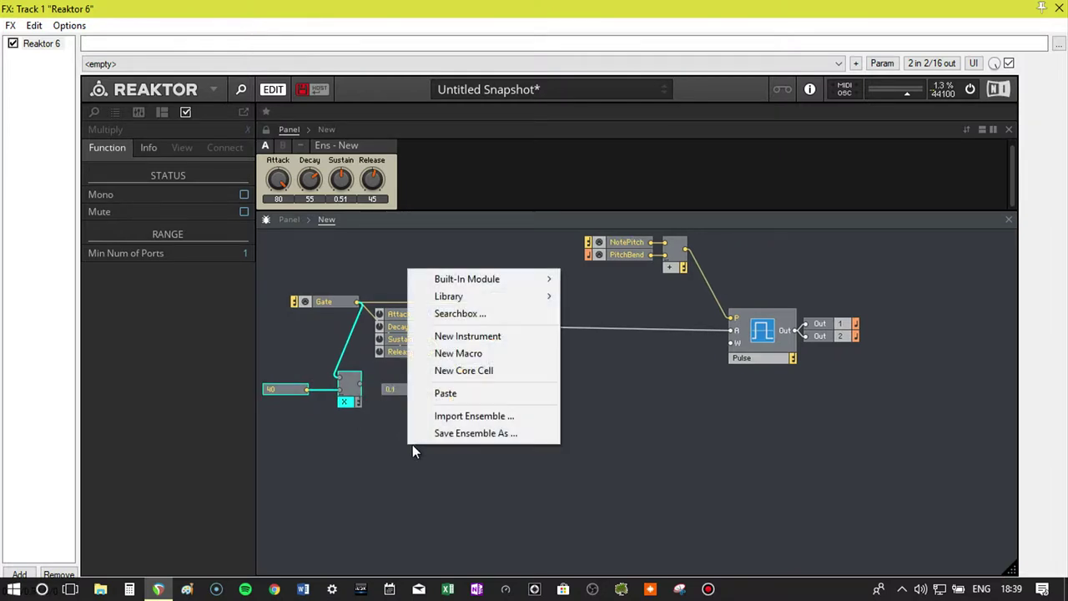
mouse_move(467, 279)
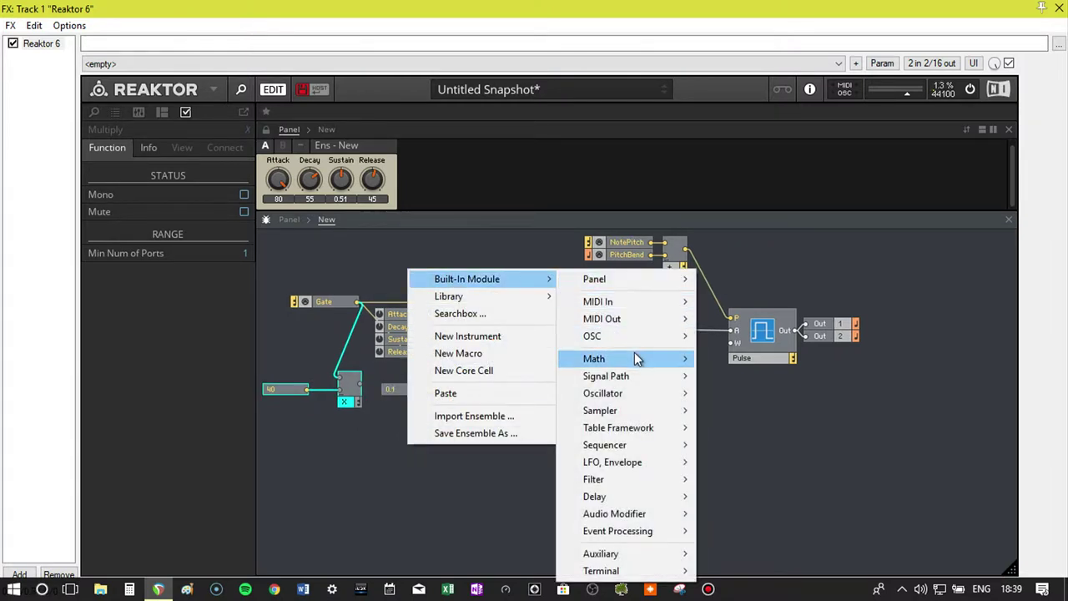
mouse_move(634, 357)
left_click(734, 150)
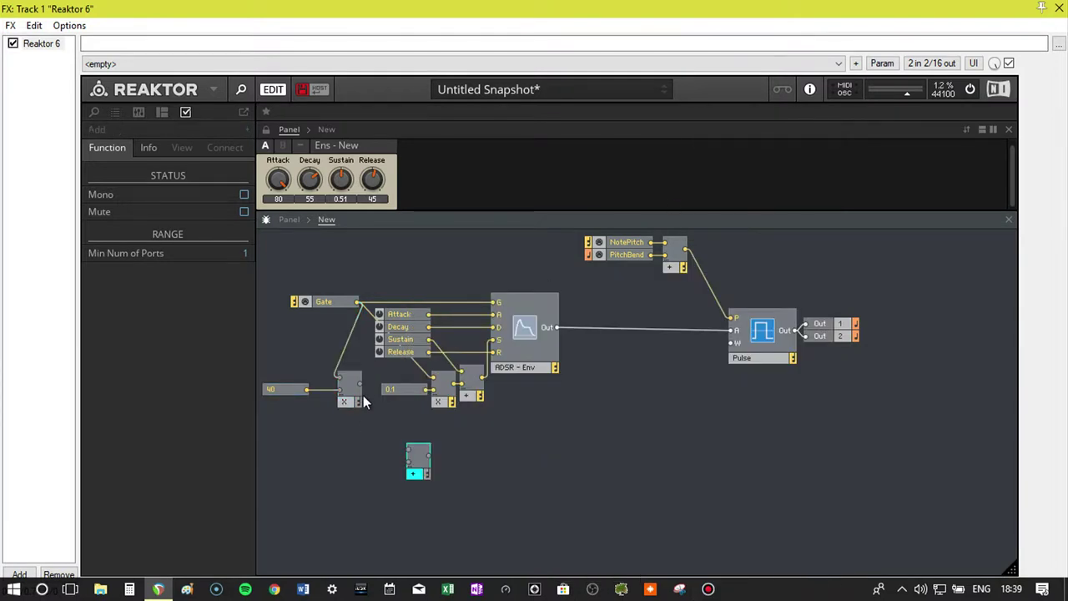
left_click_drag(359, 383, 408, 451)
left_click_drag(428, 315, 498, 315)
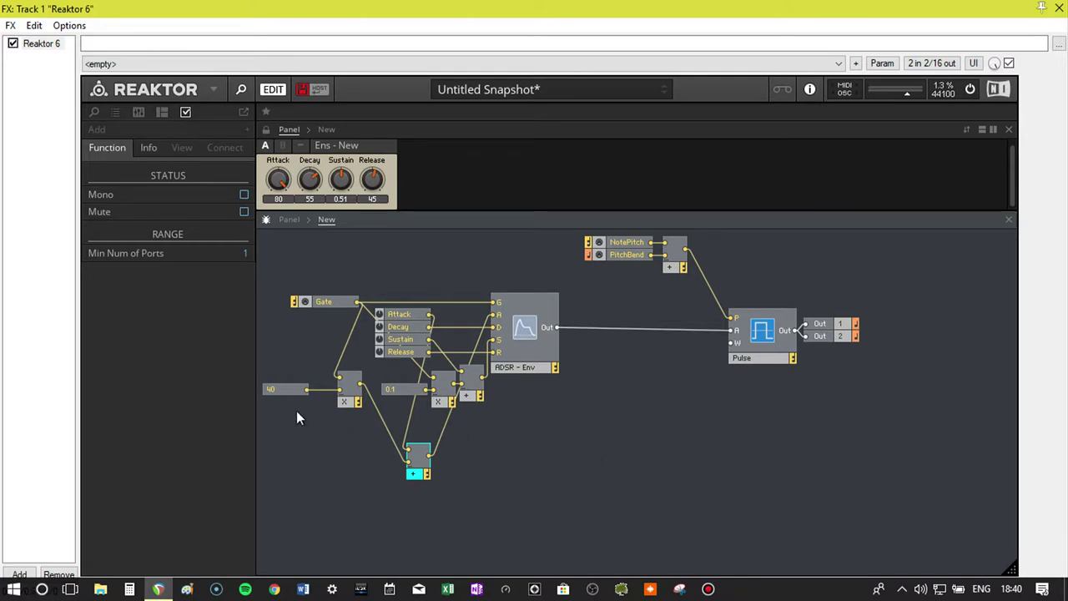
Step: Change the Gate multiplier constant from 40 to 10 and lower the Attack knob from 80 to 40
left_click(285, 388)
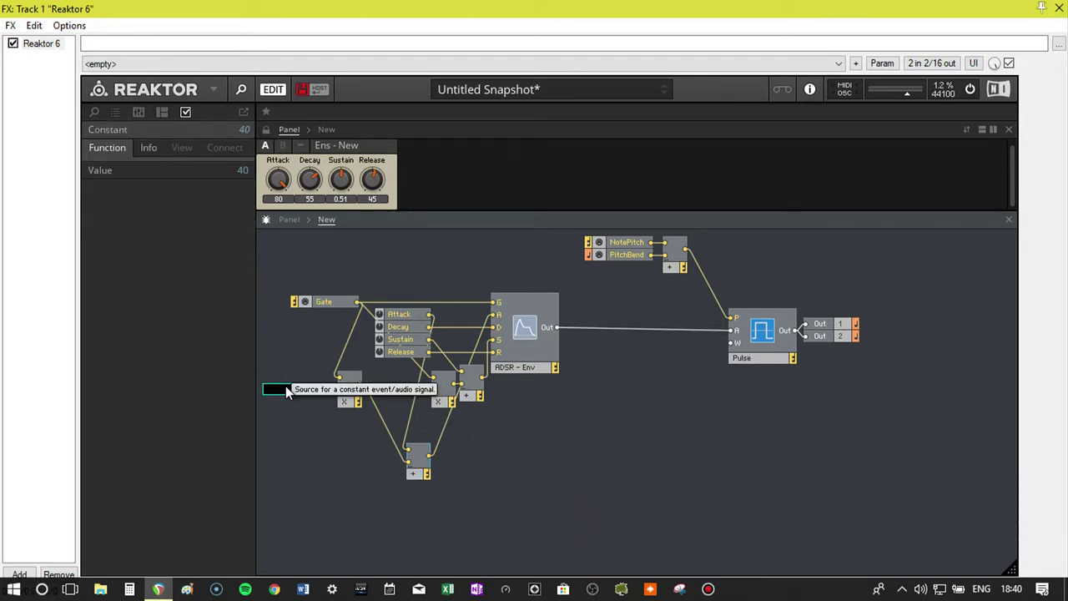
type("10")
key("Return")
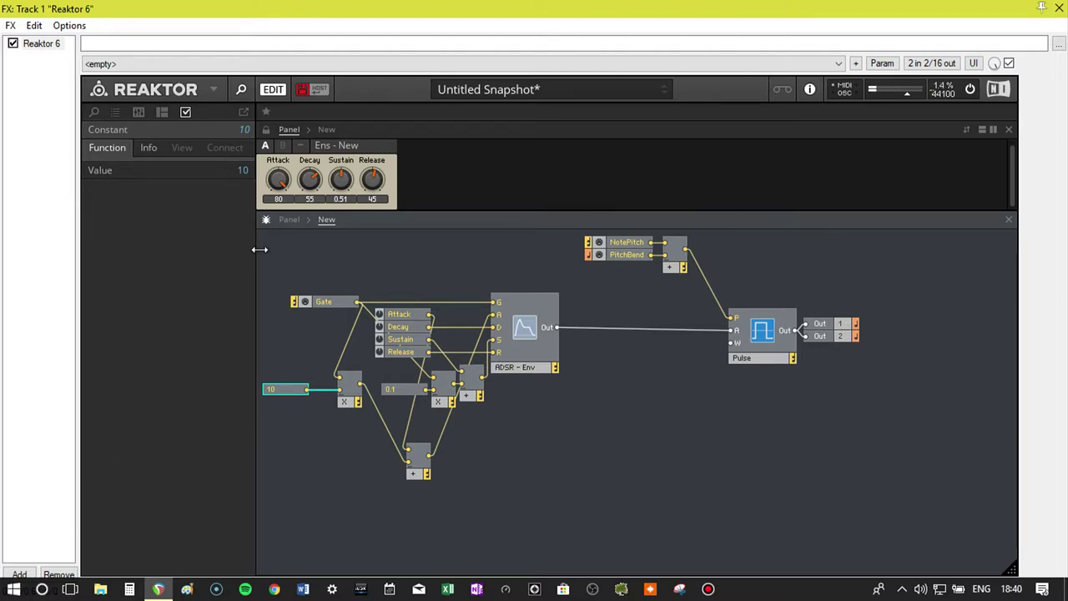
left_click(288, 181)
left_click_drag(287, 181, 282, 226)
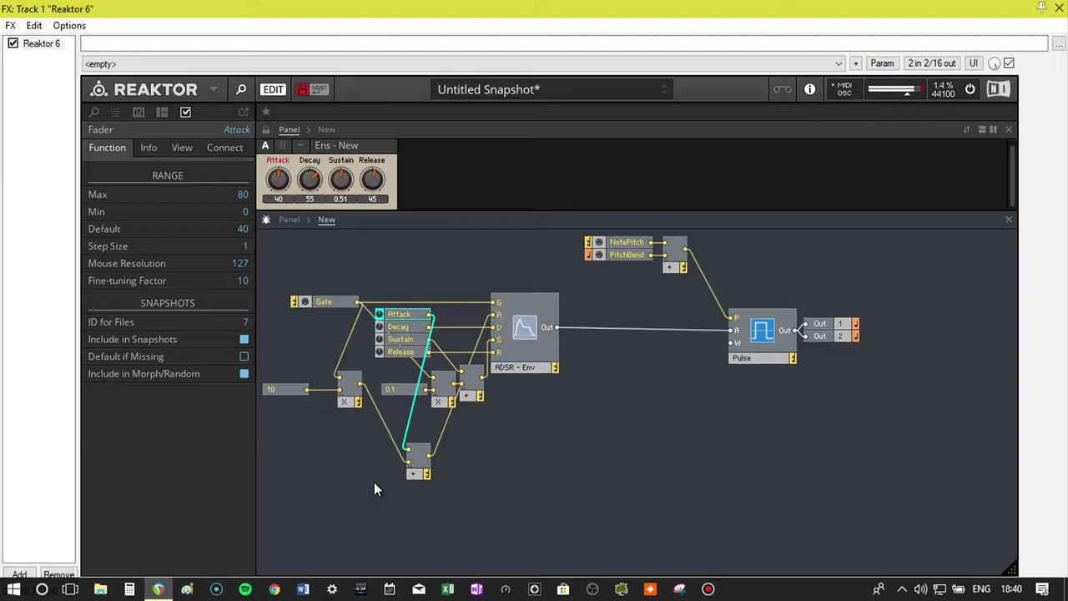
Step: Set the multiplier constant back to 40 and nudge it right, next to the Multiply module
left_click(286, 392)
double_click(286, 393)
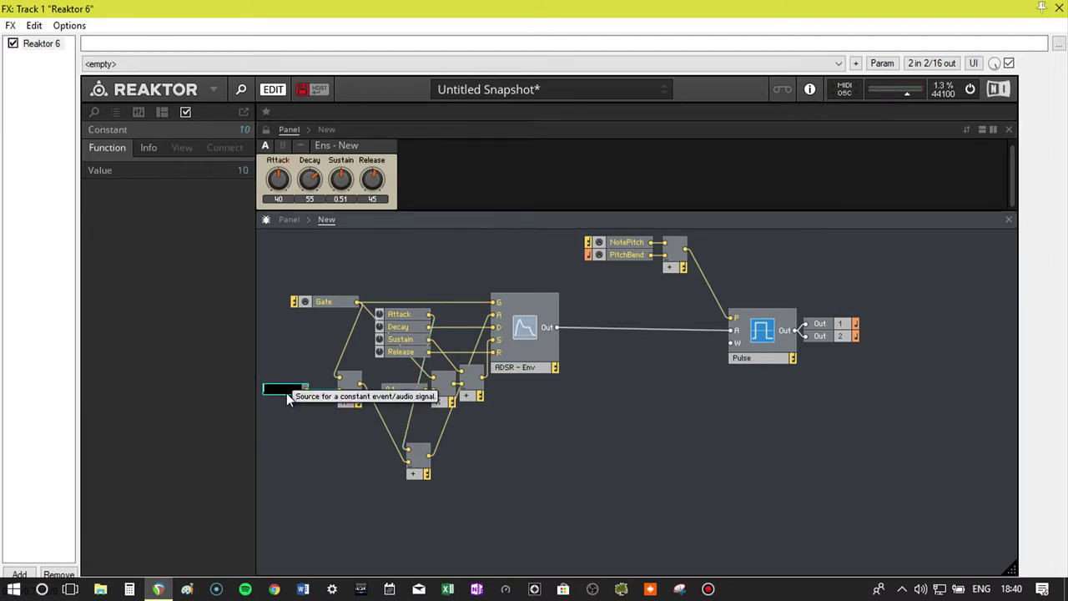
type("40")
left_click(310, 451)
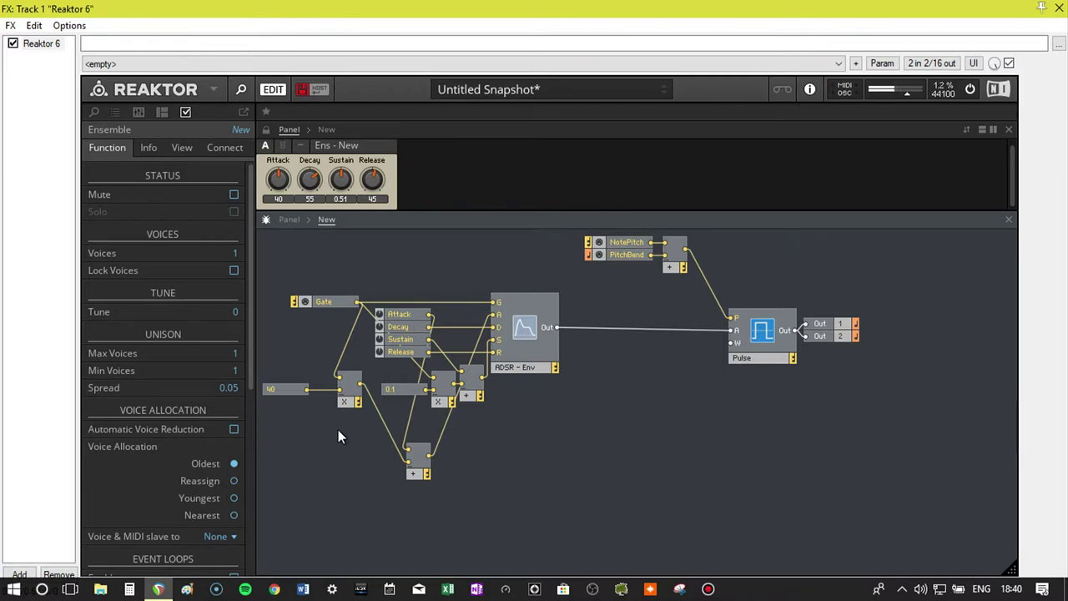
left_click_drag(290, 388, 318, 391)
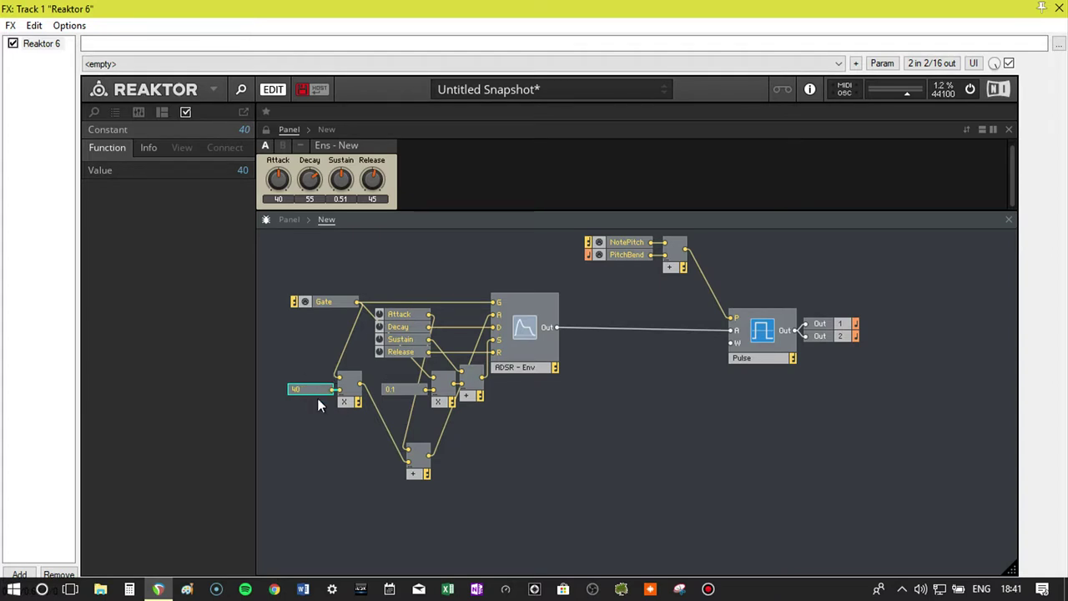
Step: Place a Subtract module beneath the second Add module and feed the Multiply output into it
left_click(421, 472)
right_click(474, 471)
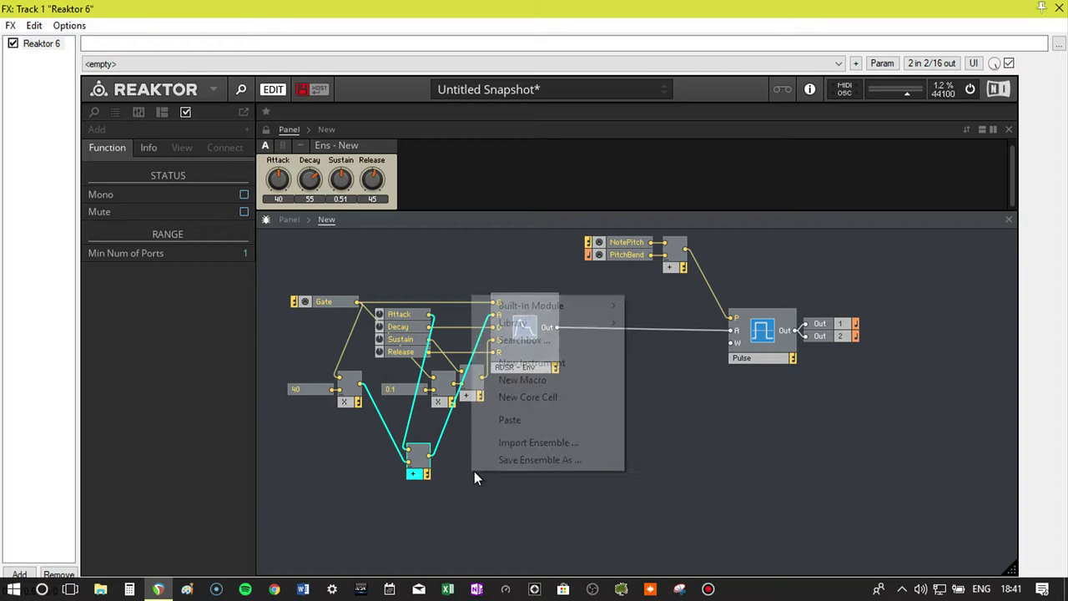
mouse_move(567, 309)
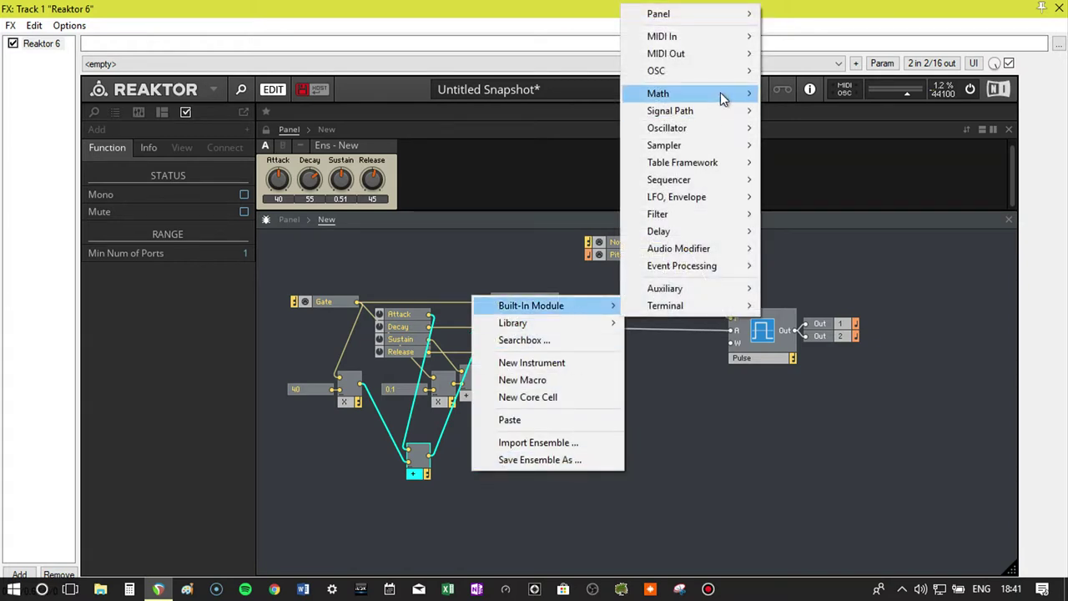
mouse_move(720, 92)
left_click(808, 131)
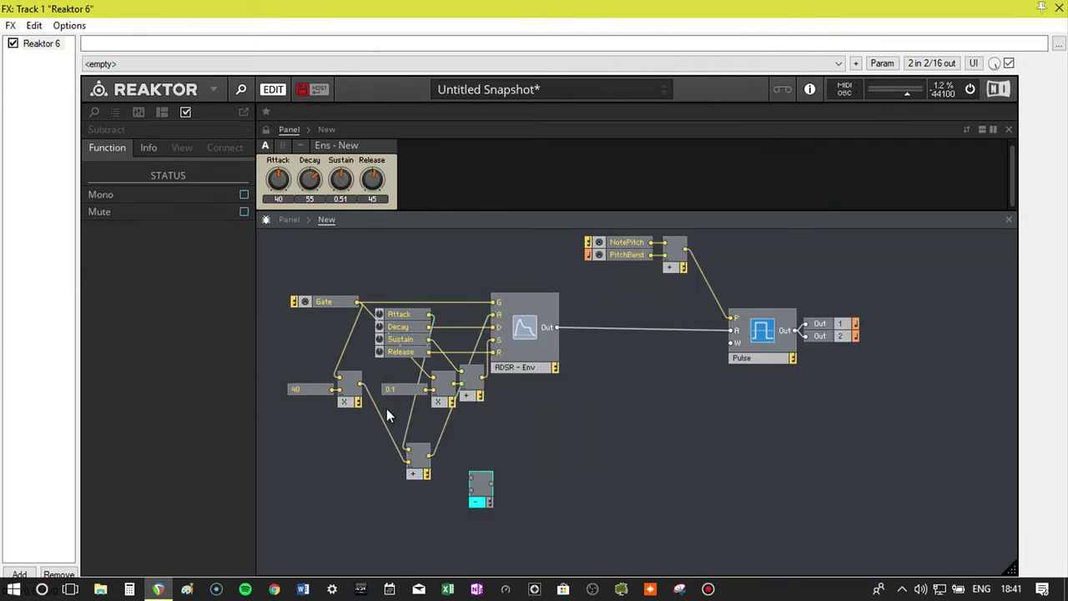
left_click_drag(481, 494, 420, 501)
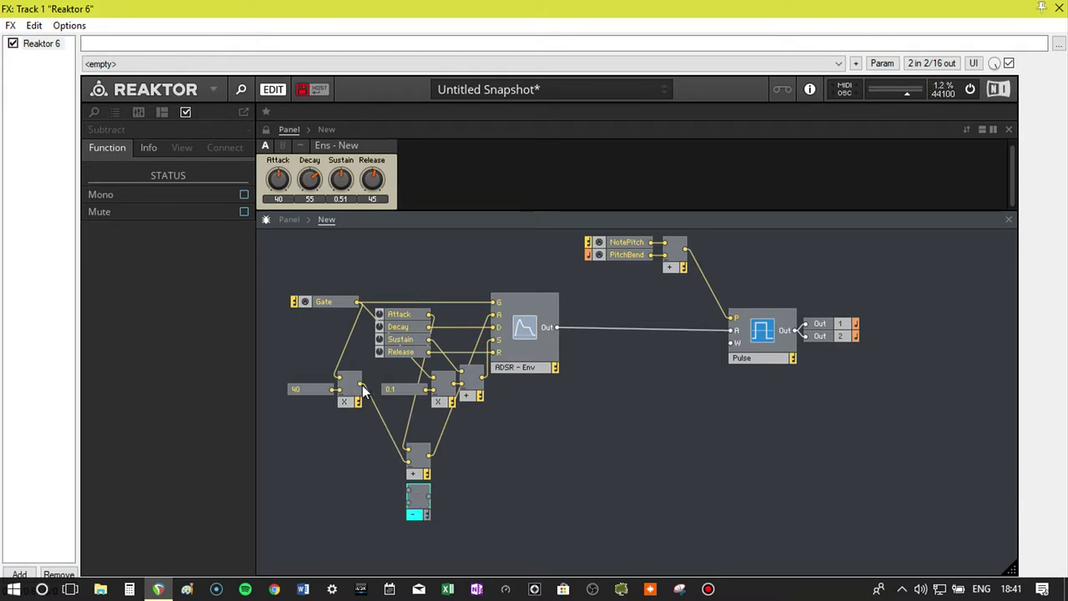
mouse_move(358, 385)
left_click_drag(359, 384, 408, 493)
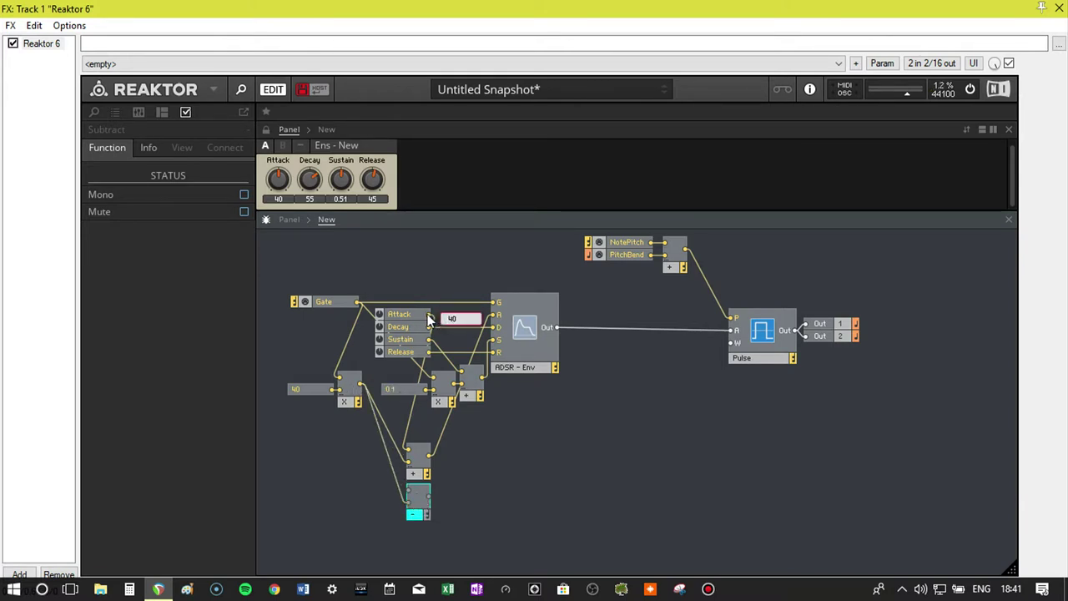
right_click(475, 477)
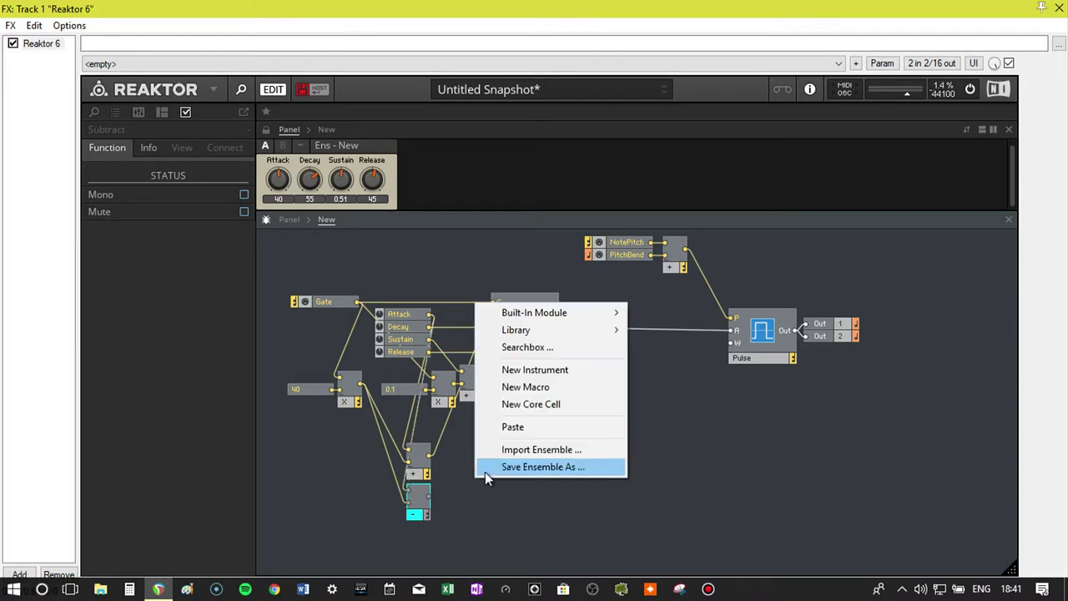
Step: Add a Switch module fed by the Add and Subtract outputs and name it 'Attack'
mouse_move(548, 312)
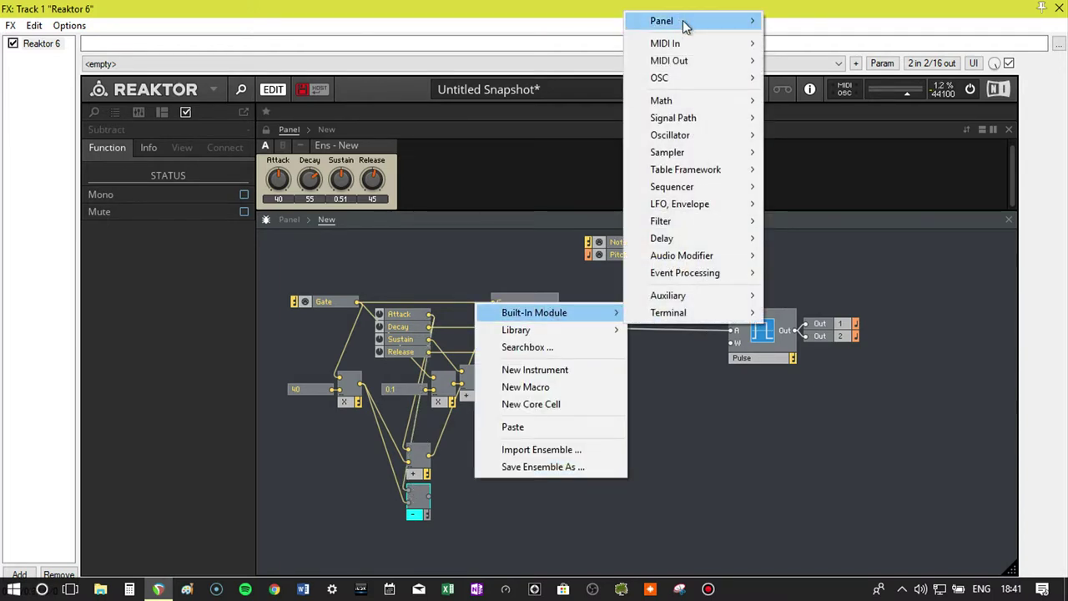
mouse_move(753, 21)
left_click(829, 97)
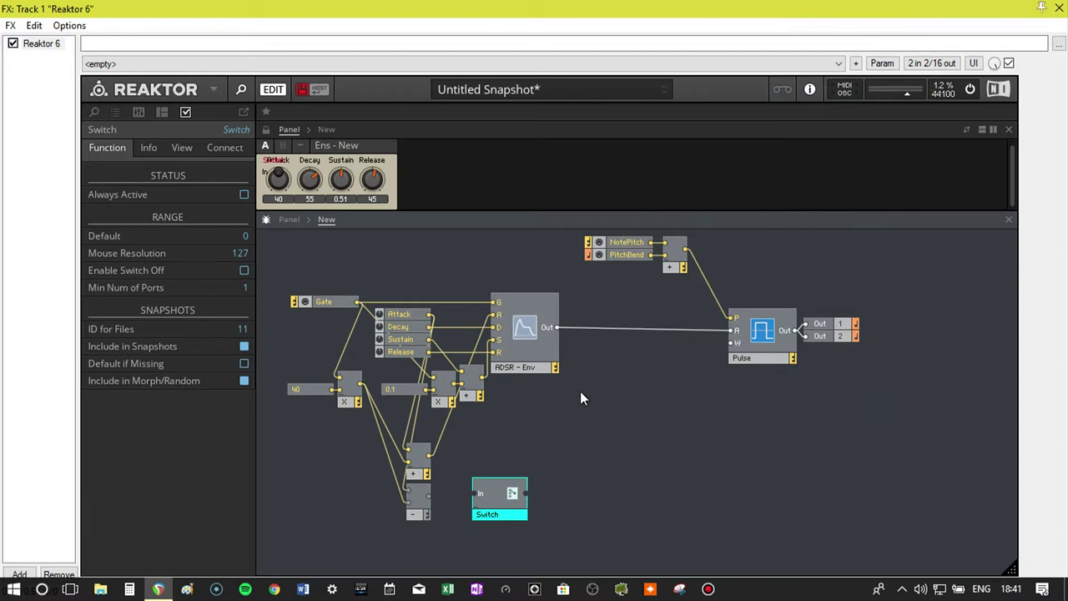
left_click_drag(493, 492, 457, 465)
left_click_drag(428, 499, 458, 461)
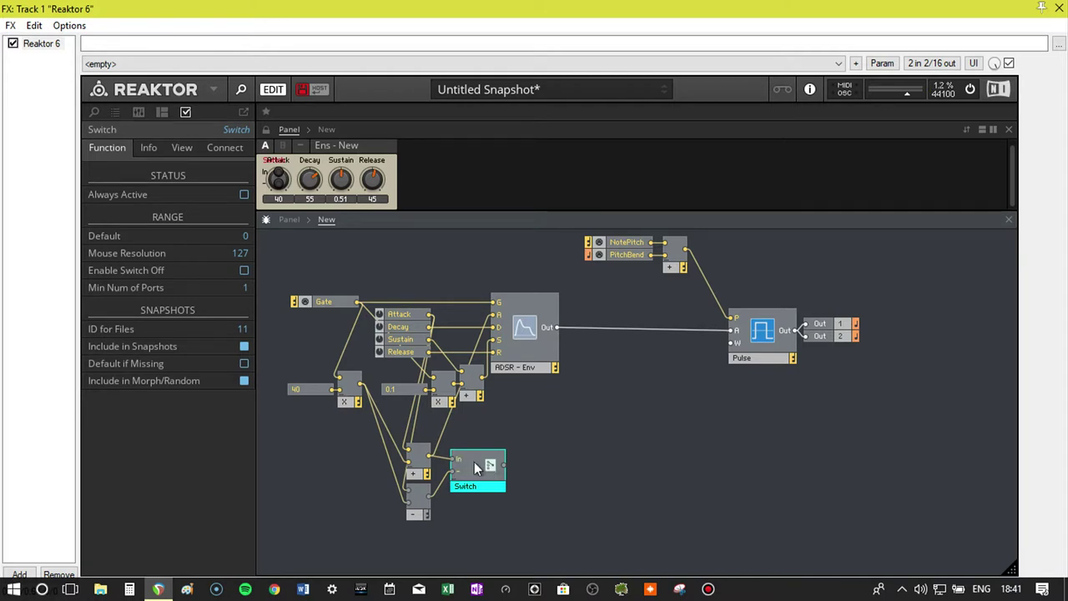
left_click_drag(463, 457, 428, 454)
left_click(558, 456)
left_click(485, 486)
type("Attac")
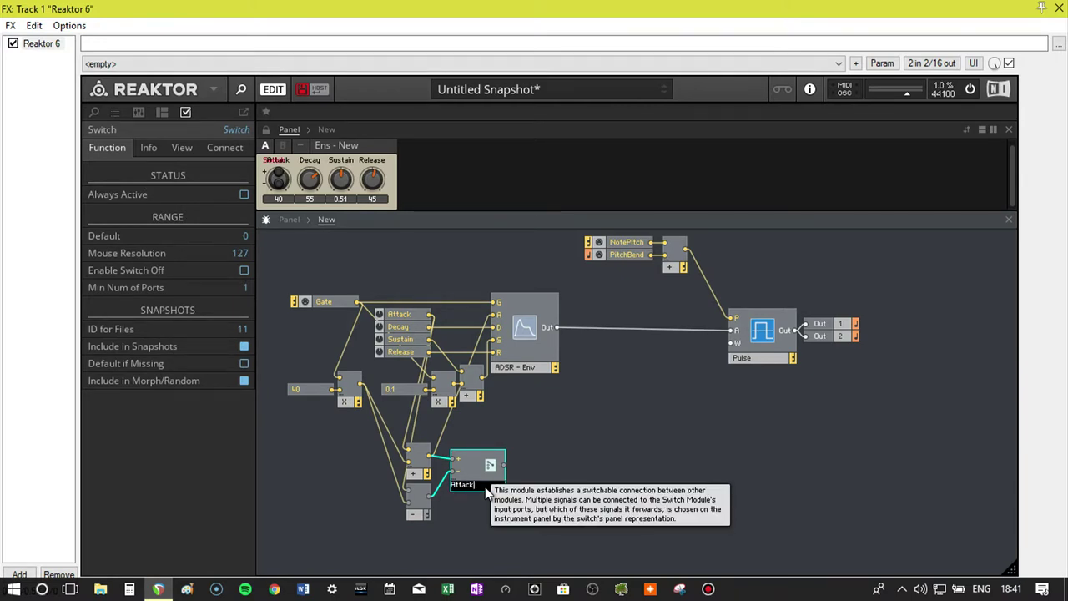
type("k")
key("Return")
Step: Unlock the panel and place the Attack switch beside the envelope knobs
left_click_drag(485, 486, 498, 314)
left_click(266, 130)
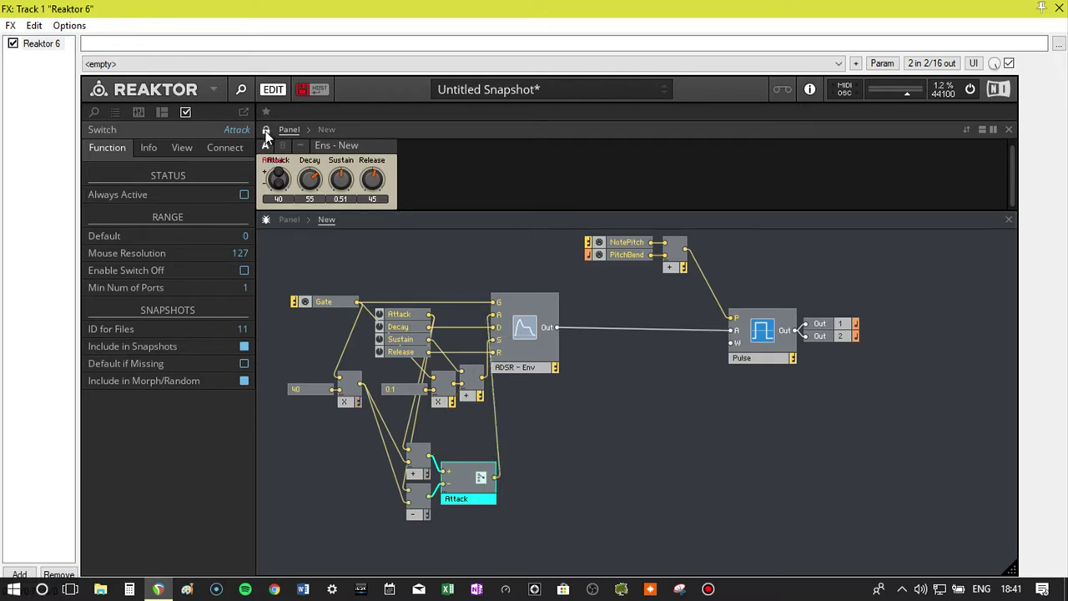
left_click_drag(279, 167, 426, 171)
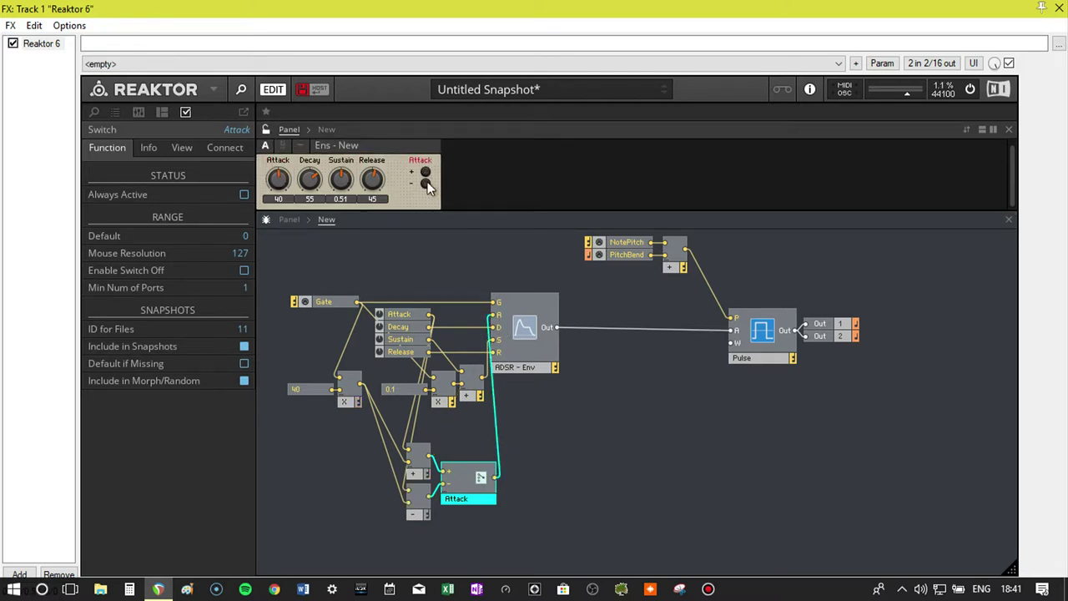
left_click(431, 199)
left_click(427, 168)
double_click(246, 235)
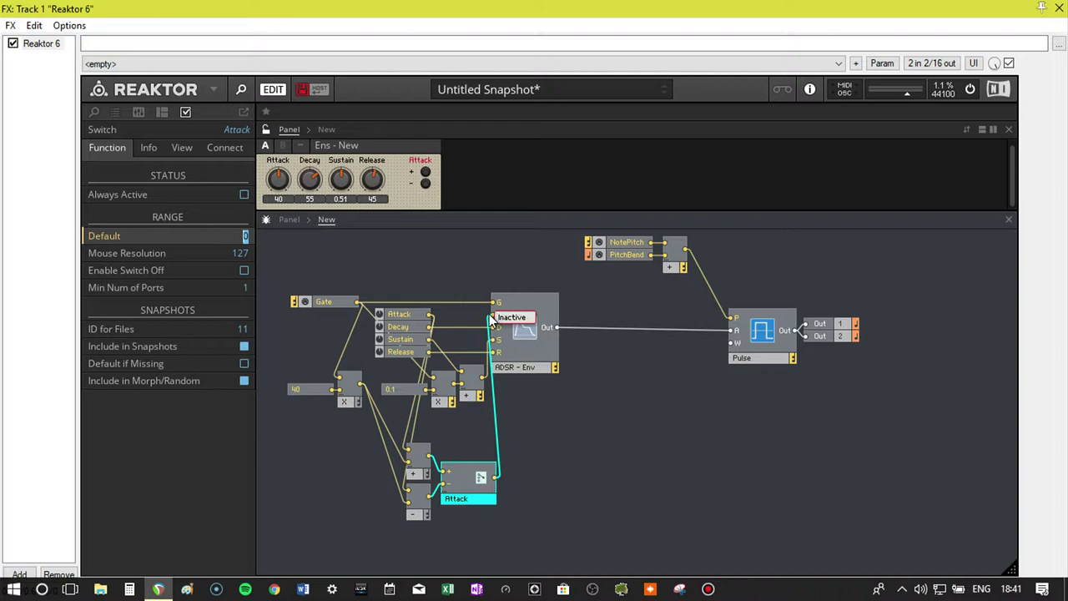
Step: Reset the panel's Attack switch to its default and flip it to the minus position
left_click(405, 197)
right_click(425, 173)
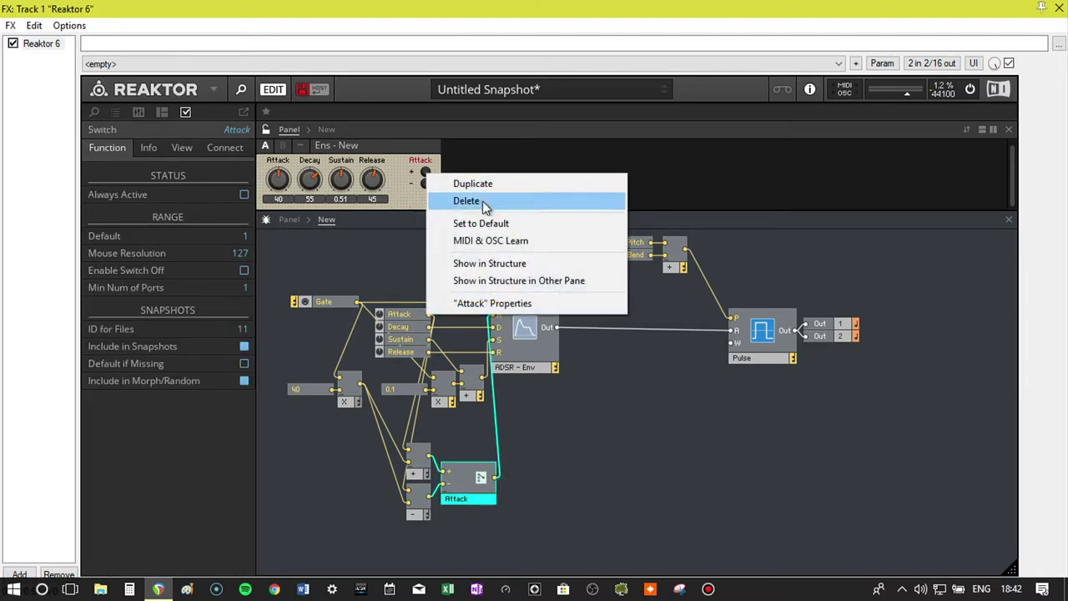
left_click(496, 226)
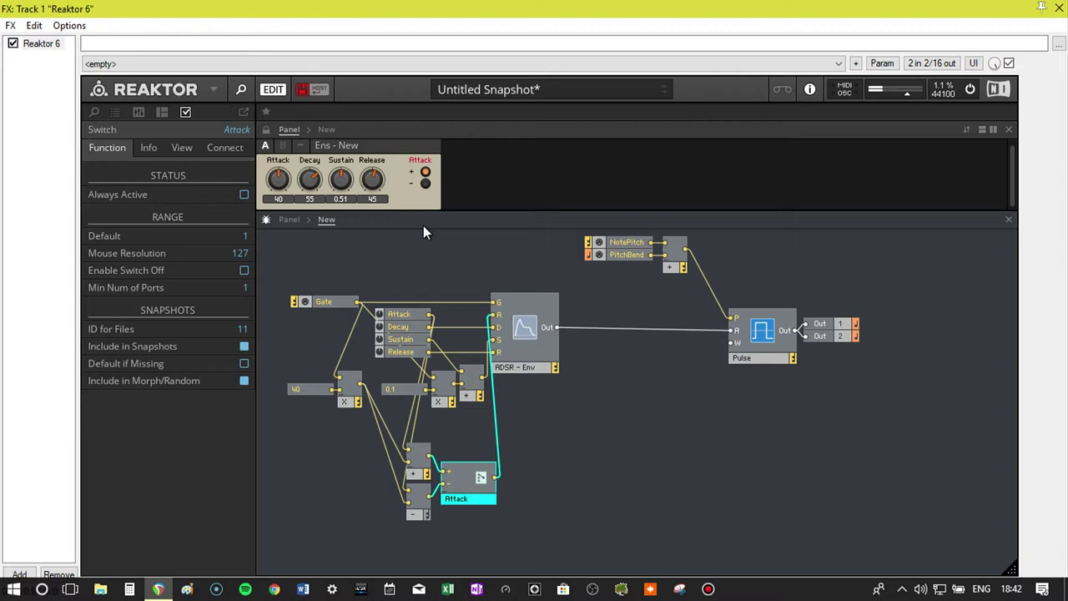
left_click(427, 184)
Step: Try the Attack knob at 35, then return it to 40
left_click(306, 392)
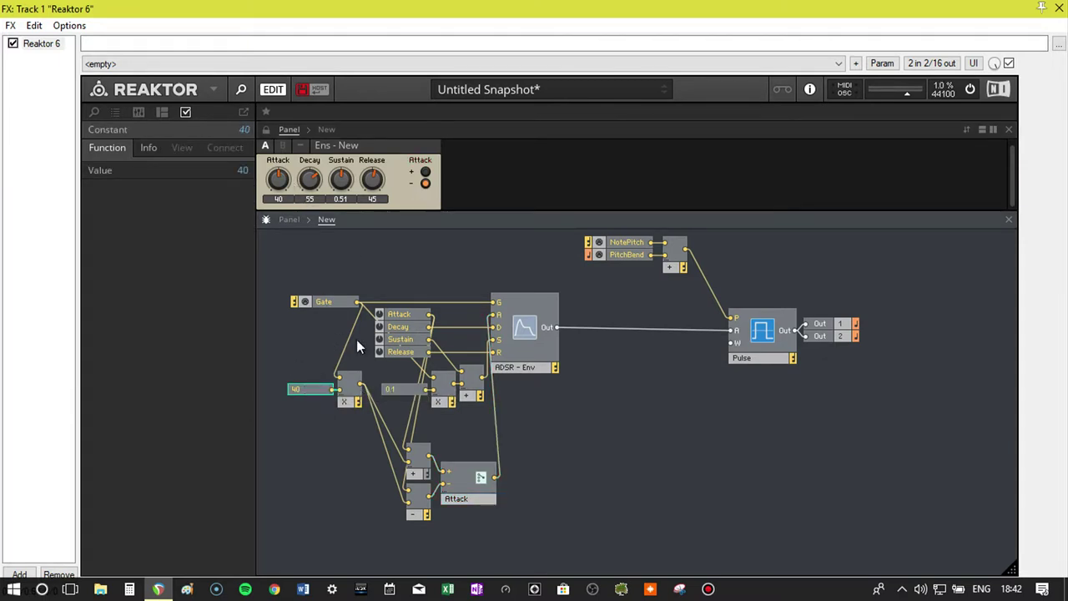
left_click_drag(278, 178, 275, 314)
left_click_drag(276, 268, 278, 180)
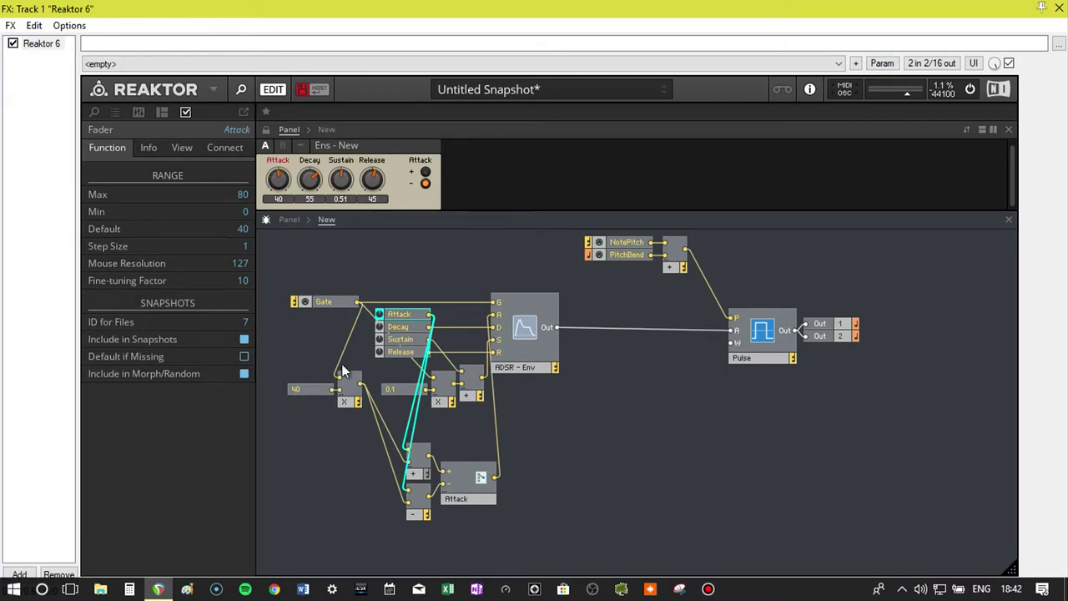
left_click(575, 448)
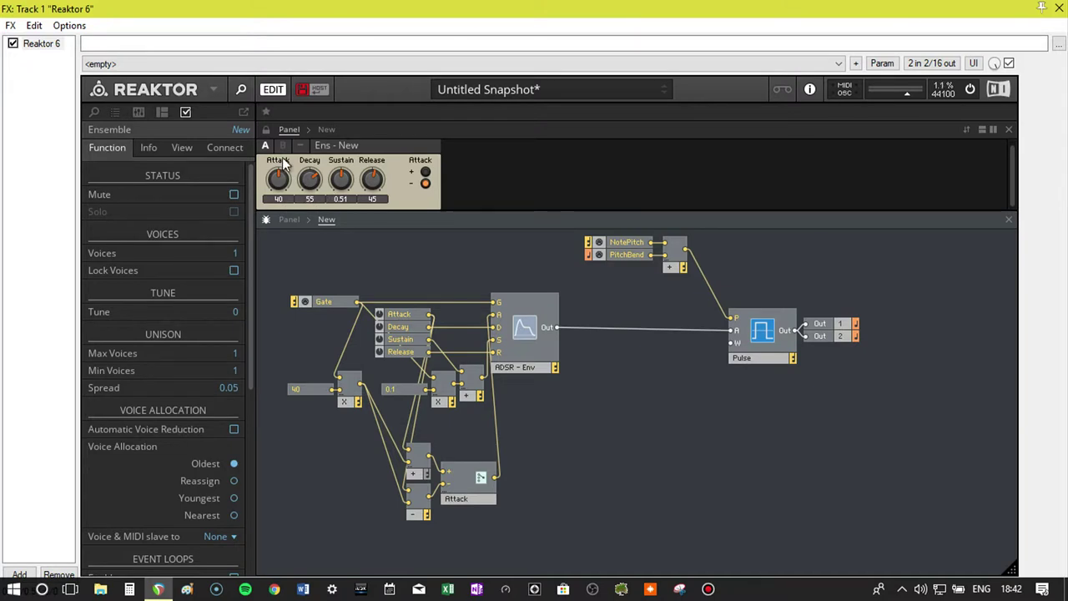
Step: Move the ADSR right and group the Attack fader, 40 constant, Multiply, Add, Subtract and switch below
left_click_drag(526, 333, 638, 335)
mouse_move(463, 497)
left_mouse_down()
mouse_move(483, 477)
mouse_move(511, 373)
mouse_move(526, 400)
mouse_move(461, 494)
left_mouse_up()
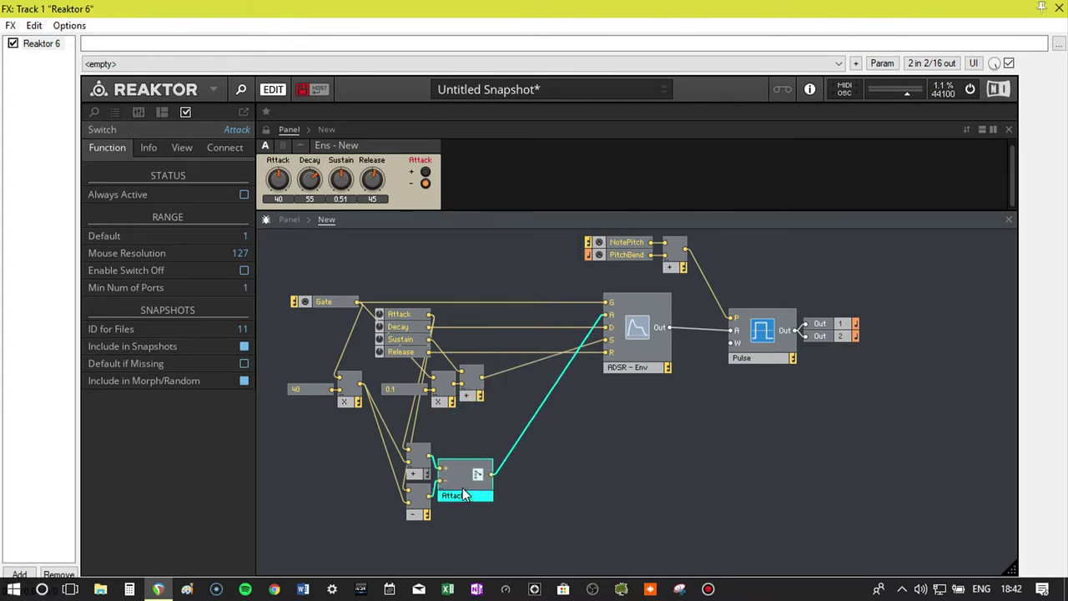
left_click_drag(350, 407, 378, 503)
left_click_drag(314, 388, 321, 478)
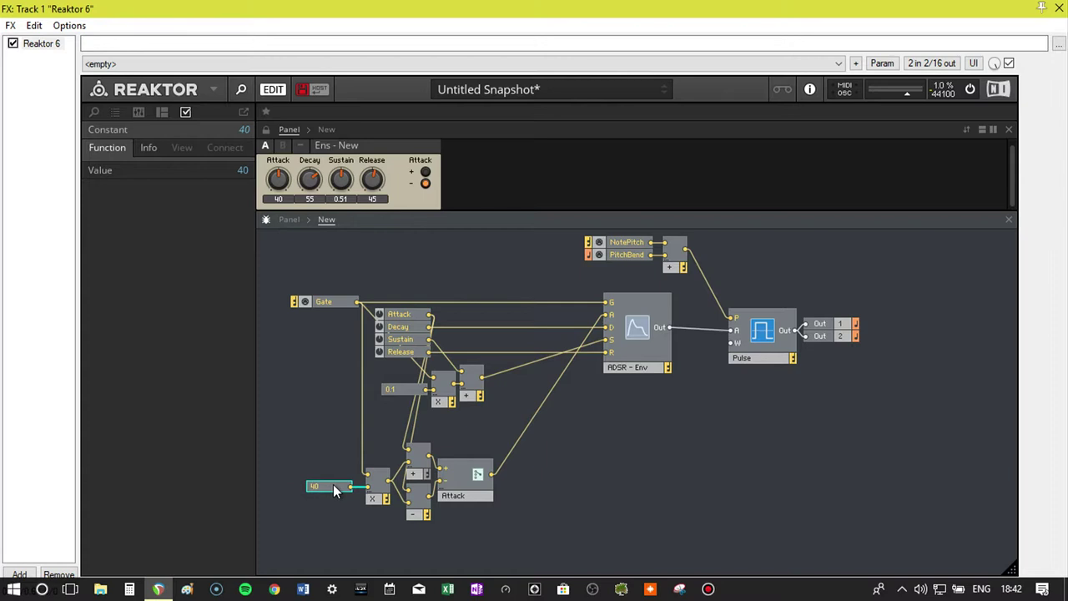
left_click_drag(408, 315, 379, 451)
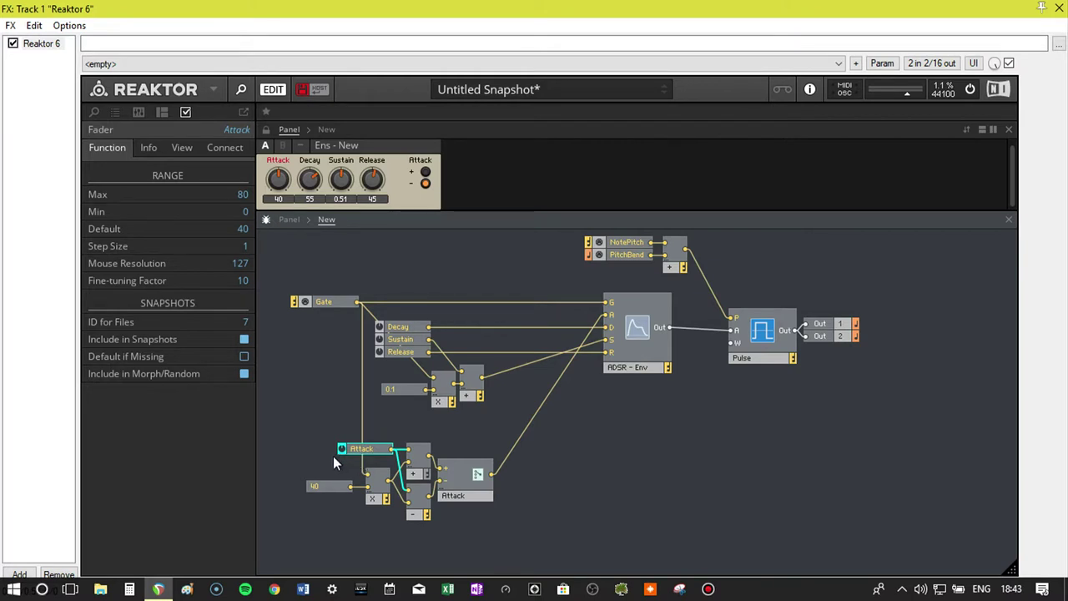
left_click_drag(524, 547, 307, 480)
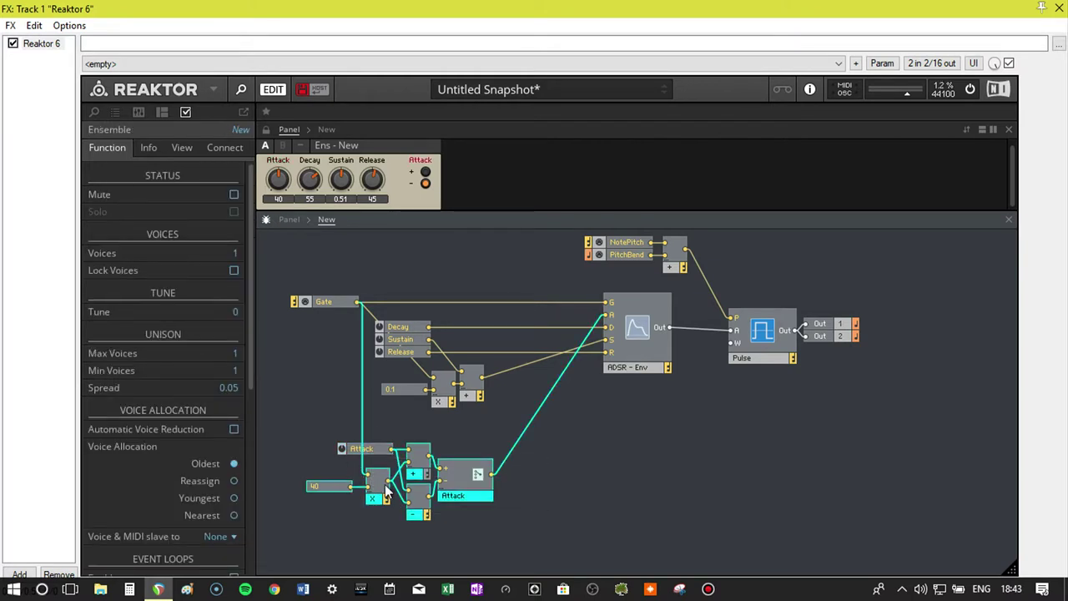
mouse_move(386, 494)
left_mouse_down()
mouse_move(414, 494)
mouse_move(393, 494)
left_mouse_up()
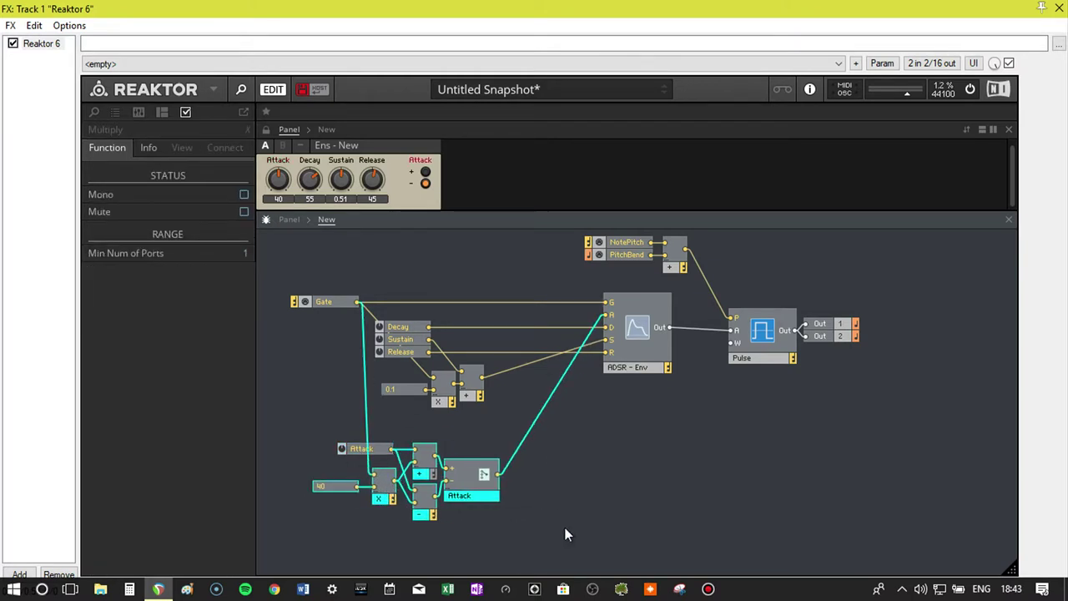
left_click_drag(565, 528, 344, 450)
left_click_drag(386, 484, 443, 487)
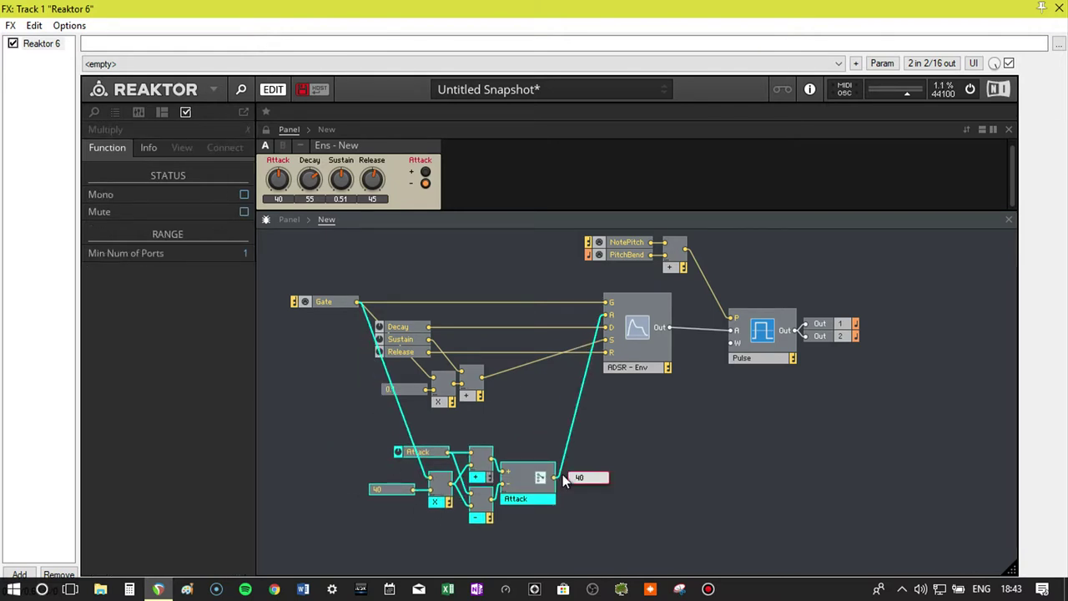
Step: Create a new empty macro and add an In port inside it
right_click(614, 463)
left_click(663, 371)
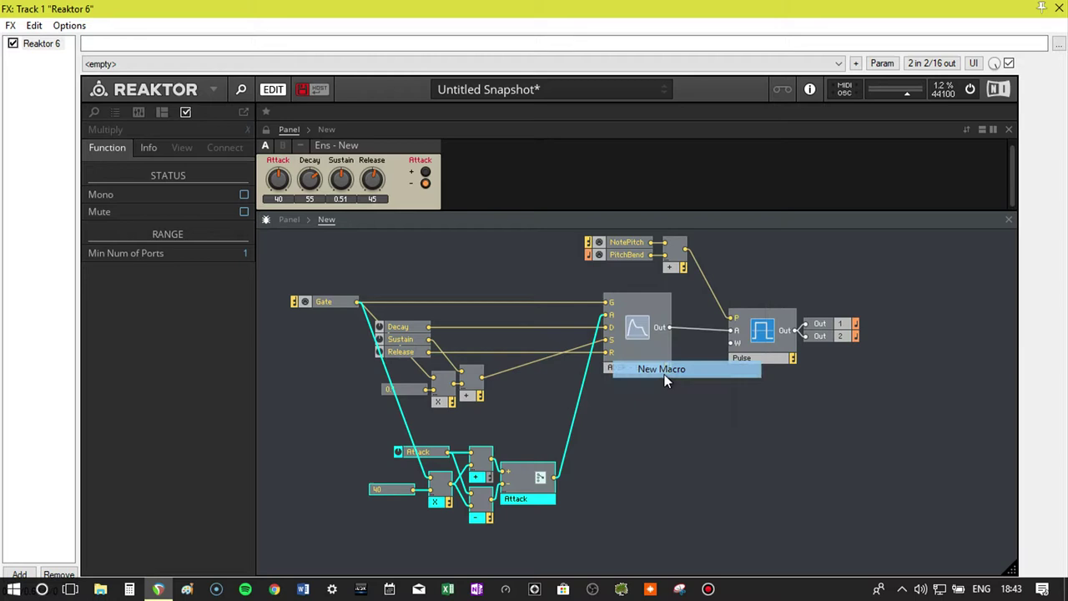
double_click(653, 484)
right_click(394, 306)
mouse_move(474, 317)
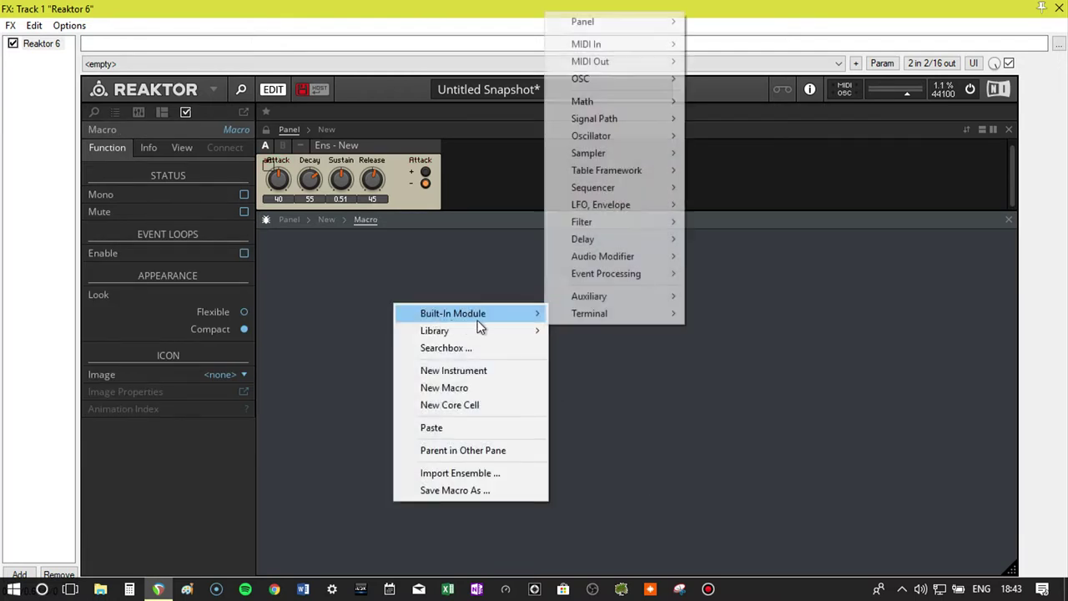
mouse_move(614, 326)
left_click(704, 315)
Step: Add an Out port to the macro, return to the parent and select the Attack module group
right_click(791, 307)
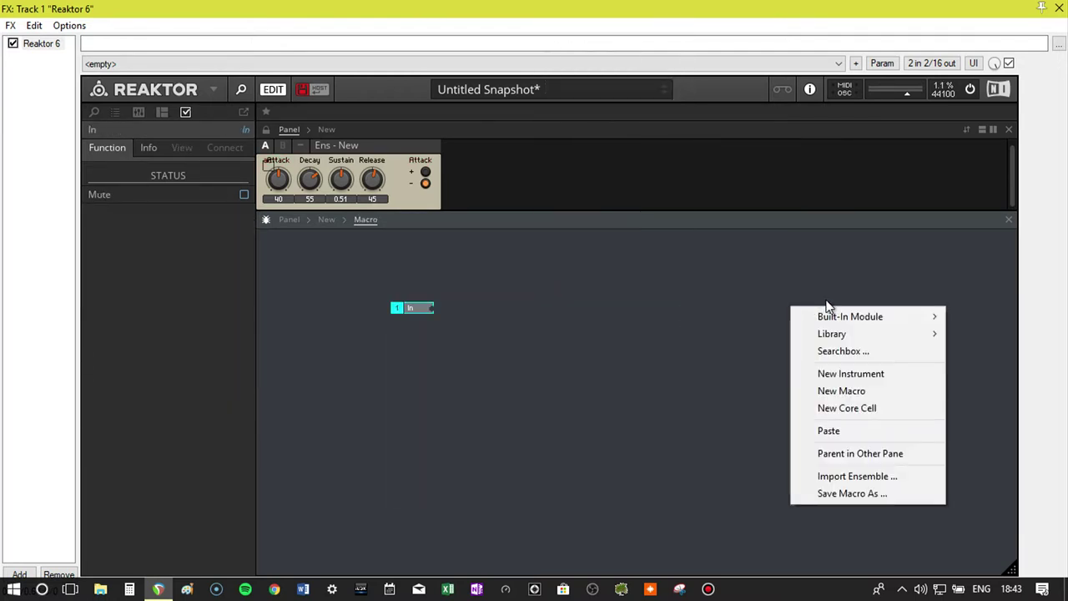
mouse_move(838, 316)
mouse_move(747, 317)
left_click(803, 330)
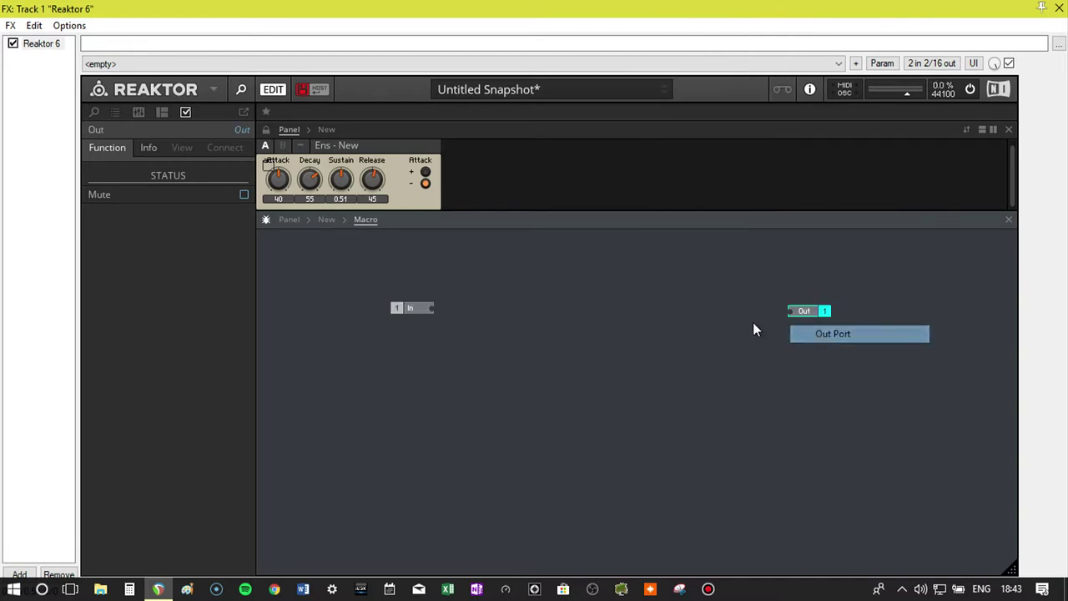
double_click(596, 349)
left_click_drag(562, 524, 373, 444)
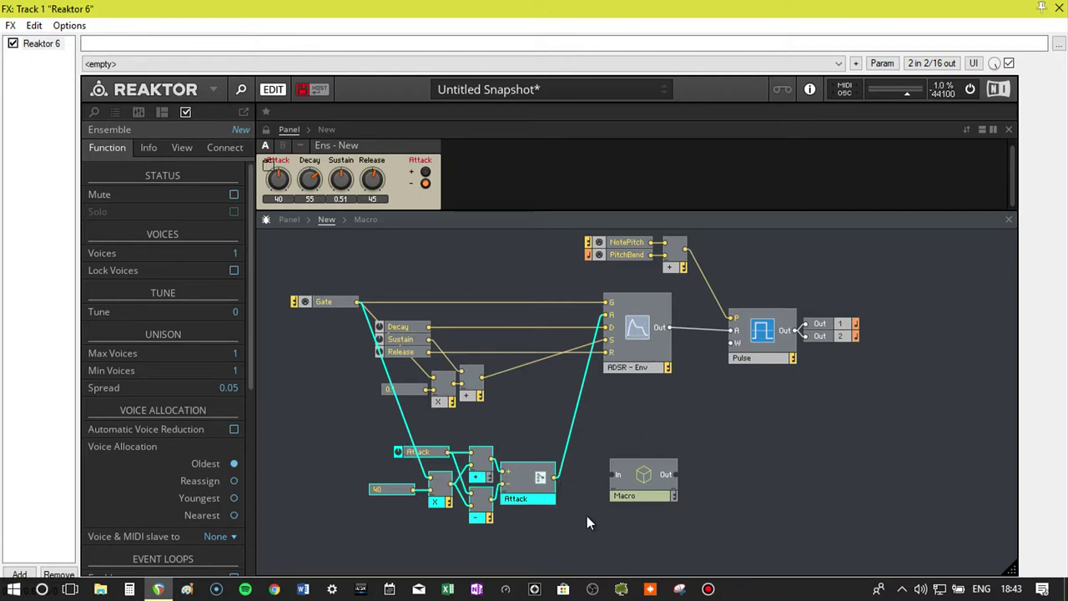
Step: Move the Attack modules into the macro, wiring In to Multiply and the switch to Out
right_click(524, 478)
left_click(580, 415)
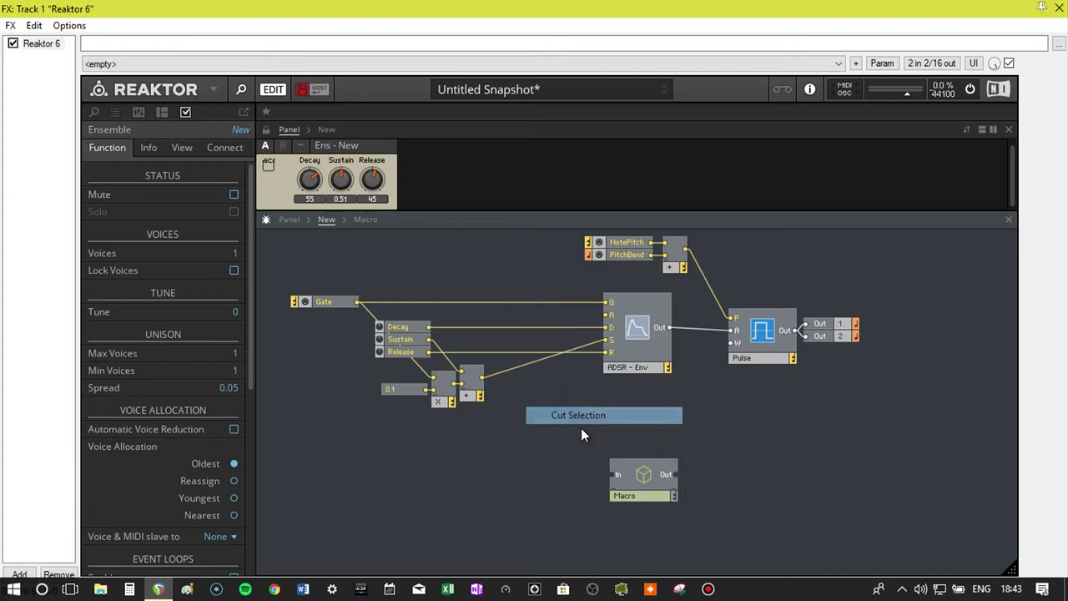
double_click(636, 462)
right_click(492, 382)
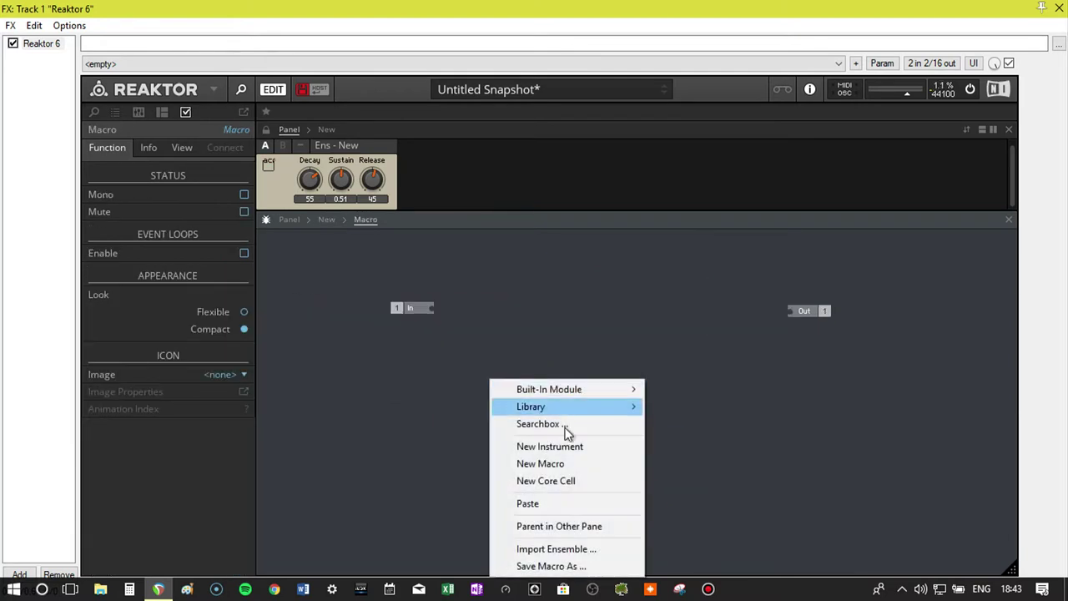
left_click(569, 504)
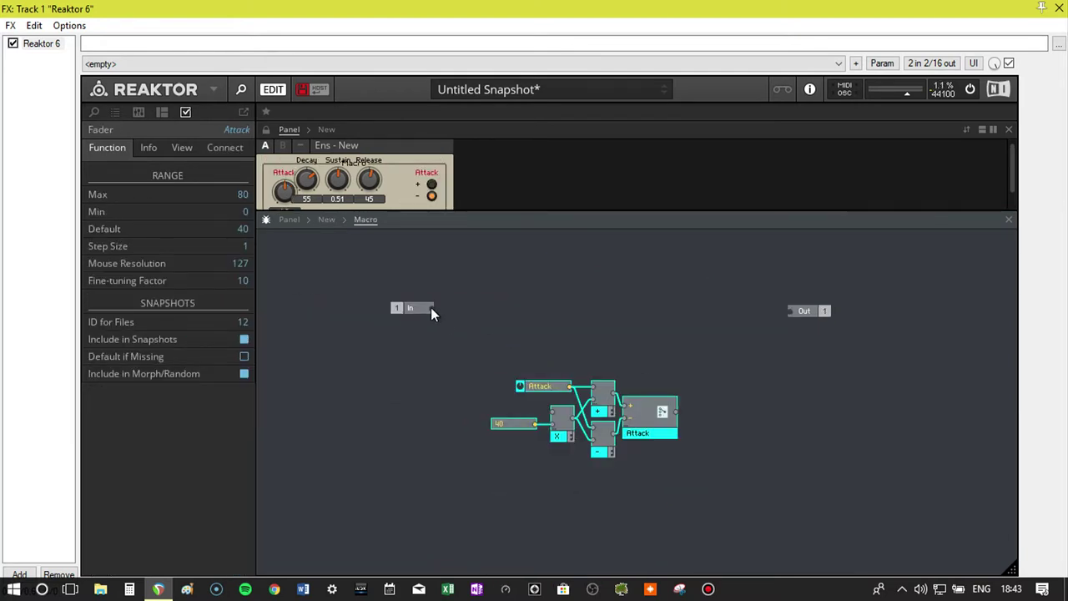
left_click_drag(430, 310, 547, 411)
left_click(413, 309)
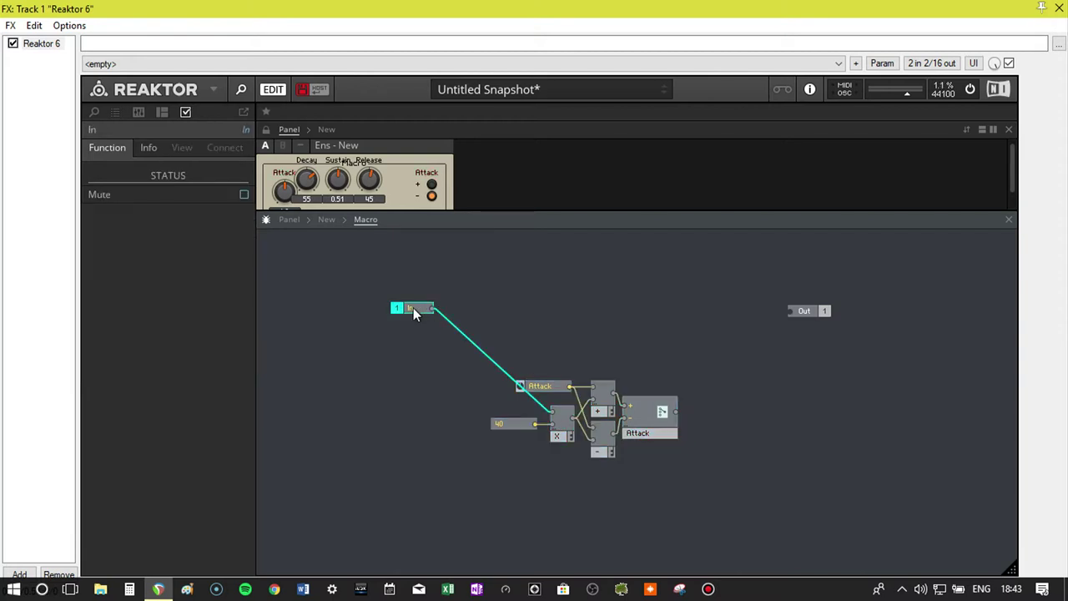
double_click(412, 309)
left_click_drag(678, 412, 792, 310)
left_click(810, 315)
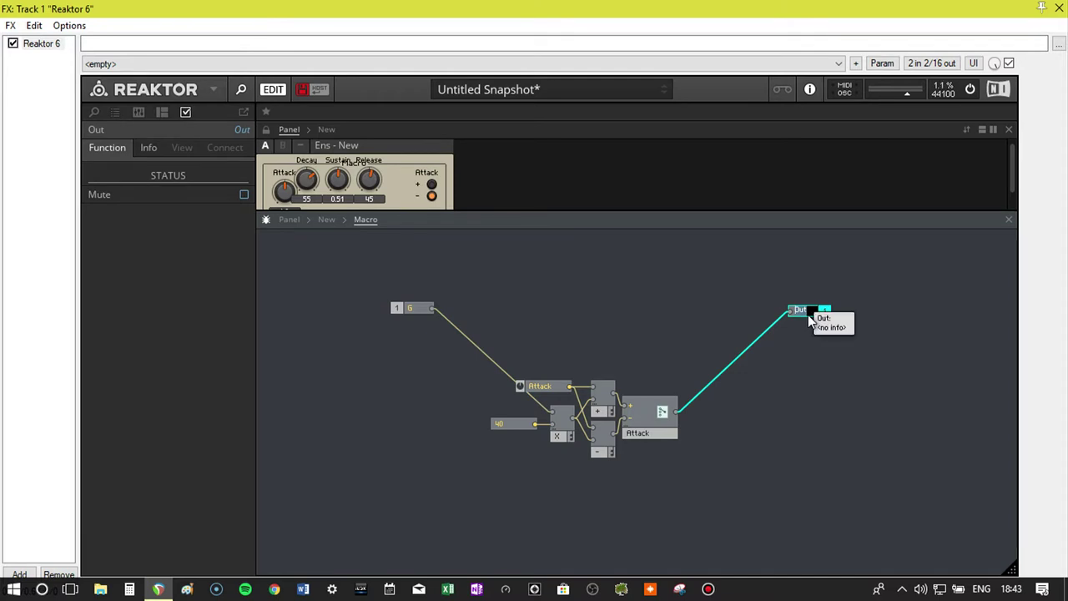
key("Return")
Step: Line the attack modules up with the G input and bring the Out port closer
left_click_drag(700, 482, 505, 373)
left_click_drag(648, 426, 655, 323)
left_click(796, 327)
left_click(787, 315)
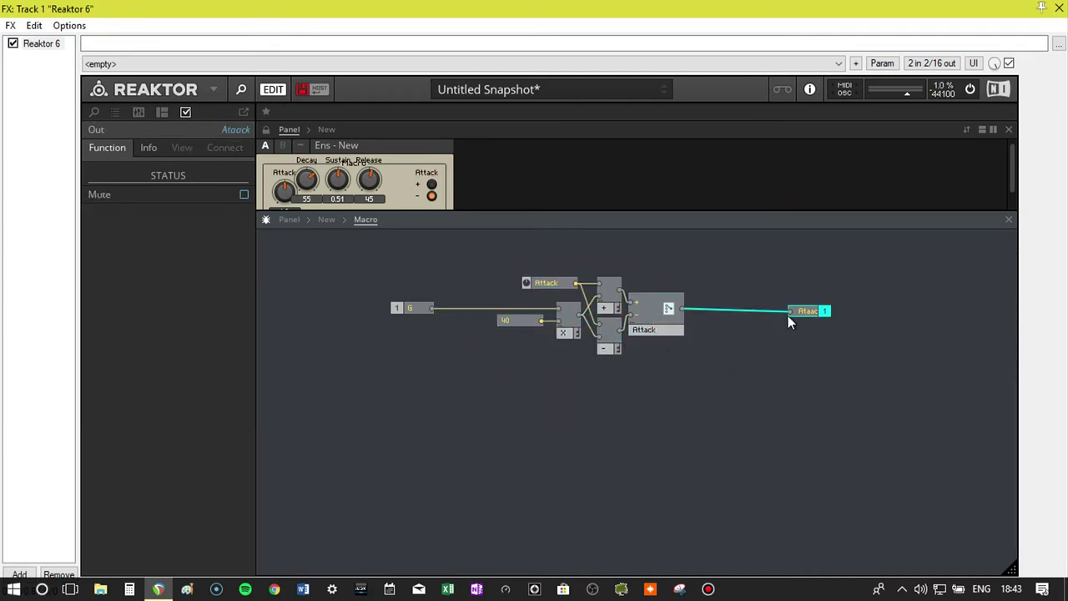
left_click_drag(787, 315, 728, 312)
left_click(667, 360)
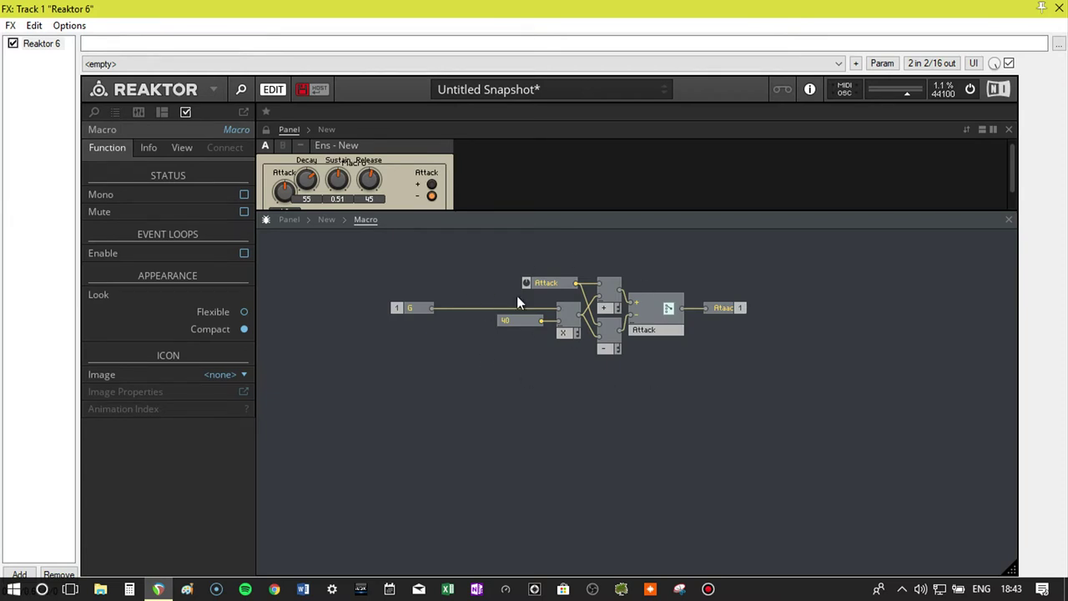
double_click(480, 443)
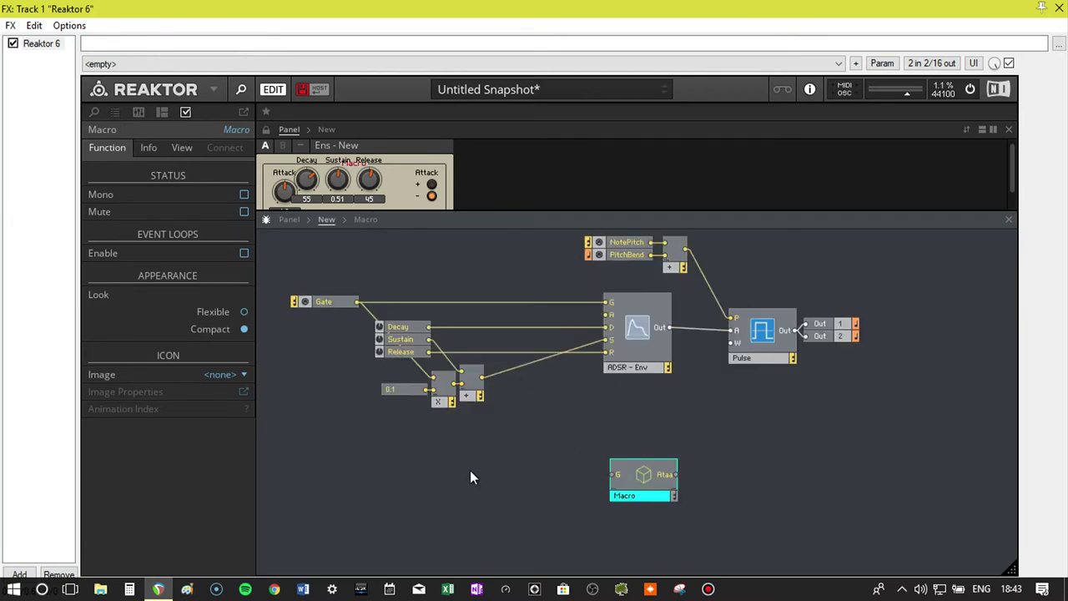
Step: Rename the macro 'Attack Maths' and move it up toward the envelope
double_click(635, 494)
type("Attack Maths#")
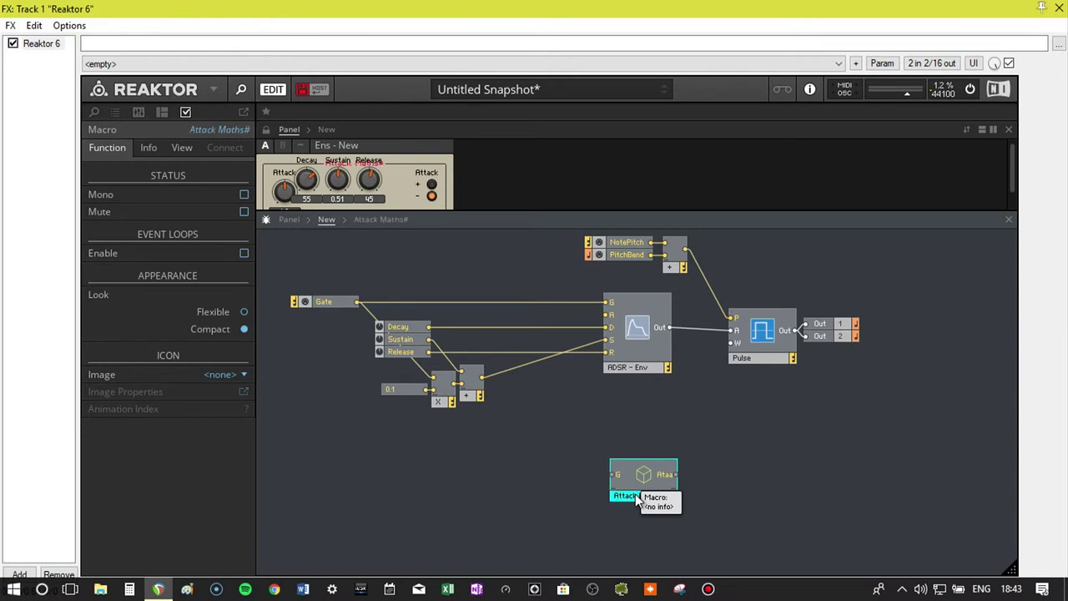
left_click(540, 463)
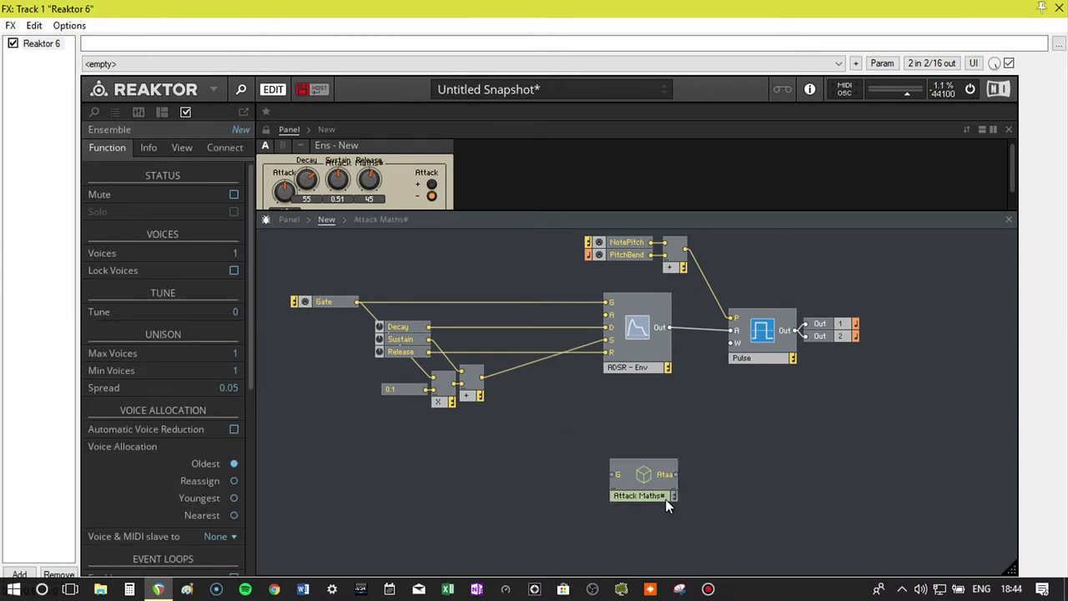
left_click(665, 498)
left_click_drag(660, 475, 579, 419)
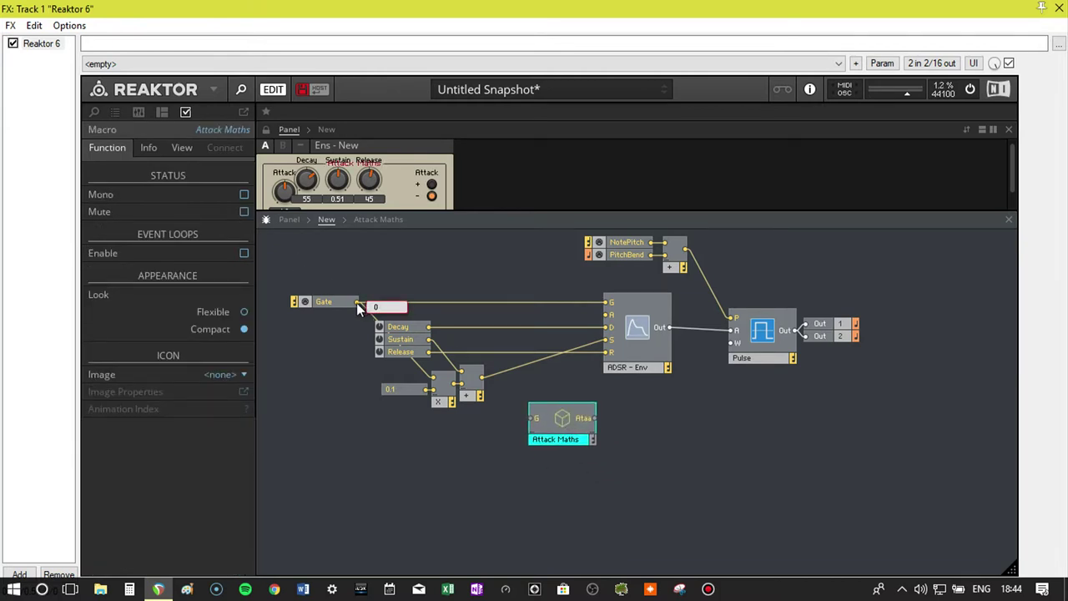
Step: Feed Gate into Attack Maths' G input and rearrange Gate, Attack Maths and the Sustain fader
left_click_drag(356, 302, 608, 314)
left_click_drag(565, 431, 512, 331)
left_click_drag(325, 297, 322, 270)
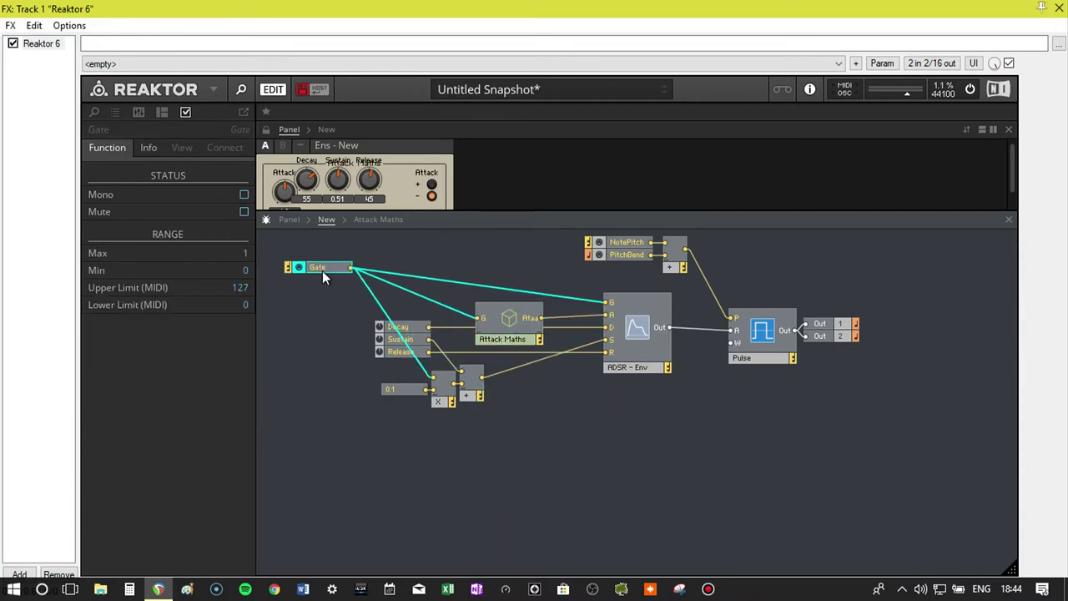
left_click_drag(521, 437, 496, 426)
right_click(599, 492)
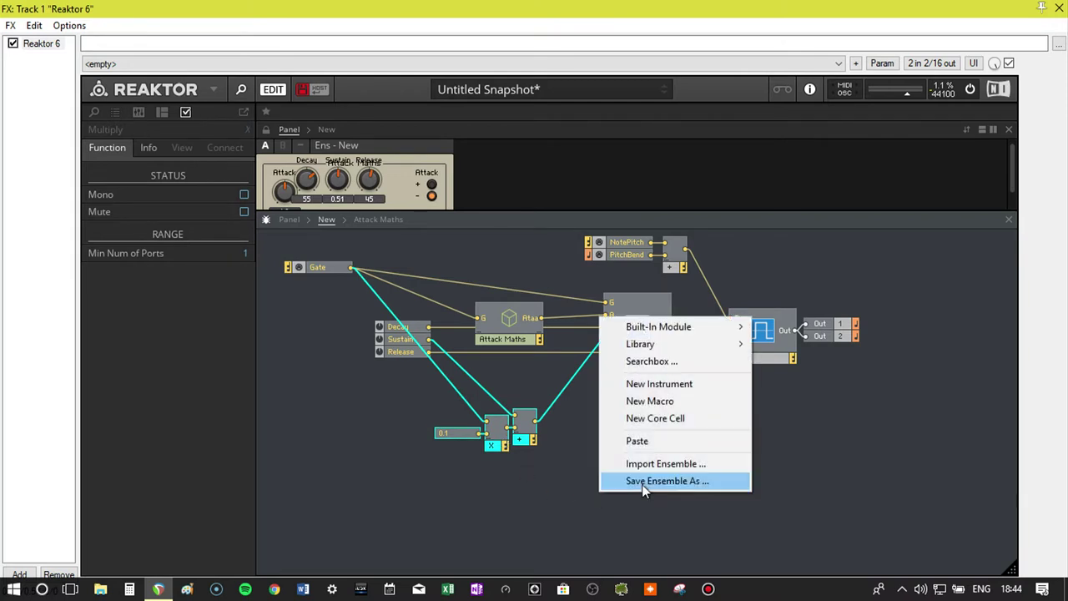
left_click_drag(408, 338, 433, 412)
right_click(634, 497)
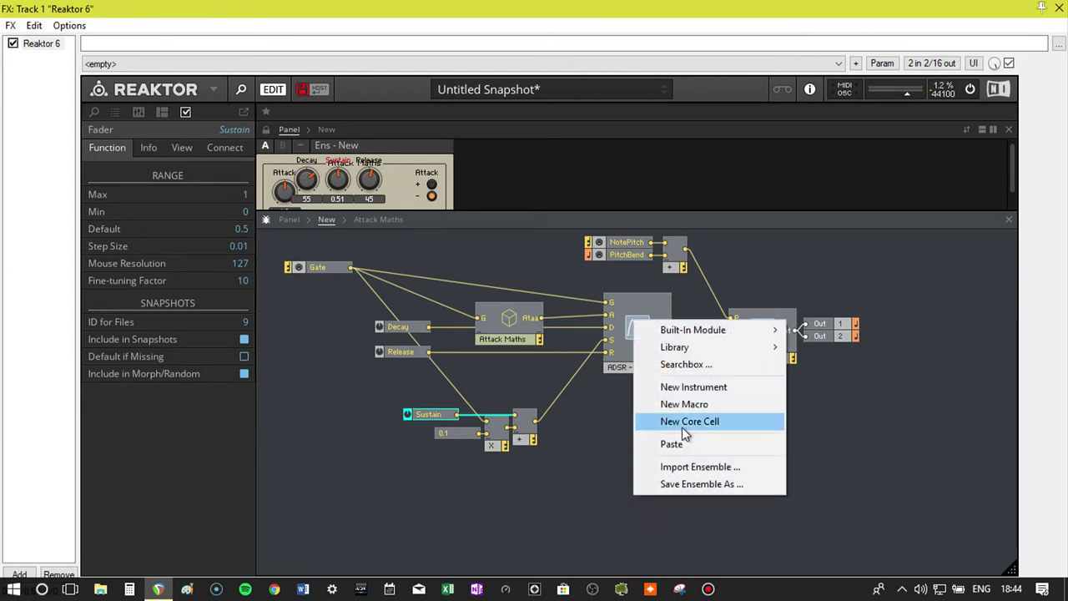
right_click(510, 334)
Step: Duplicate Attack Maths below the envelope as Sustain Maths and select the Sustain, 0.1, multiply and add modules
left_click(577, 425)
left_click_drag(519, 333, 644, 490)
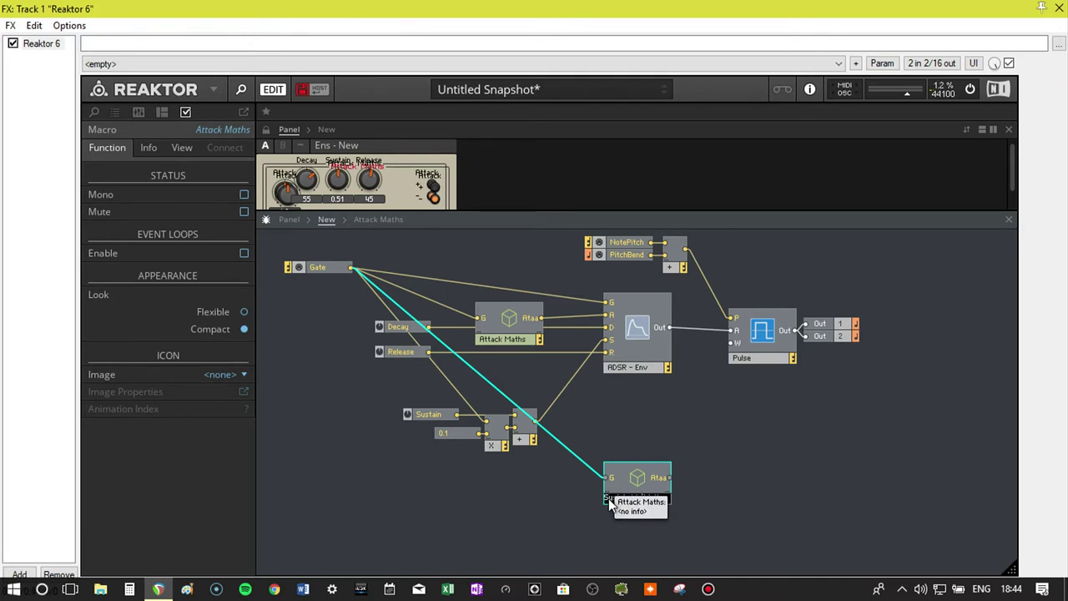
key("Return")
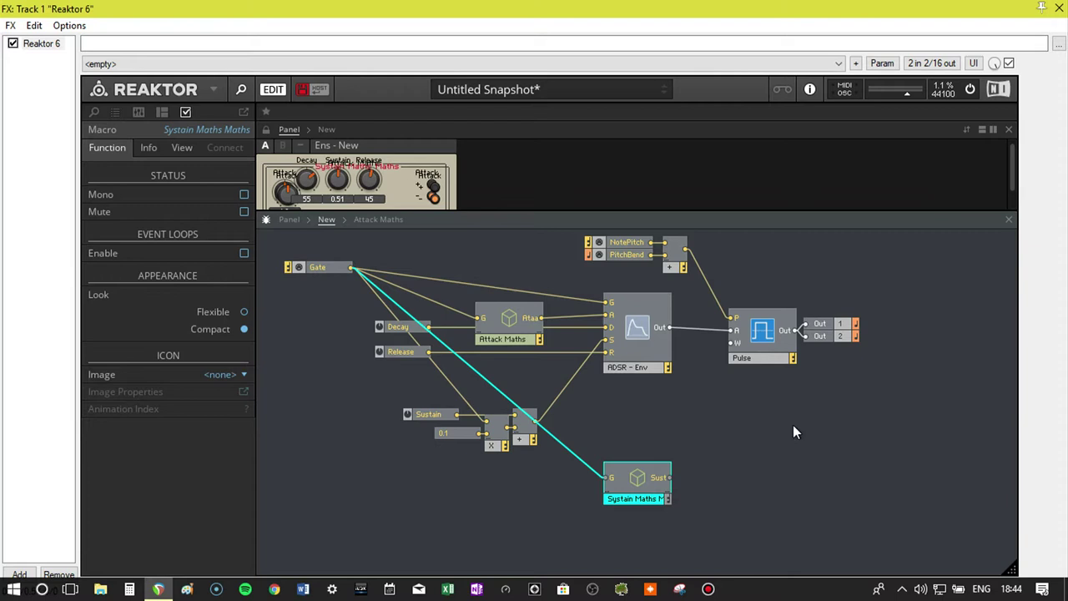
left_click_drag(547, 468, 410, 407)
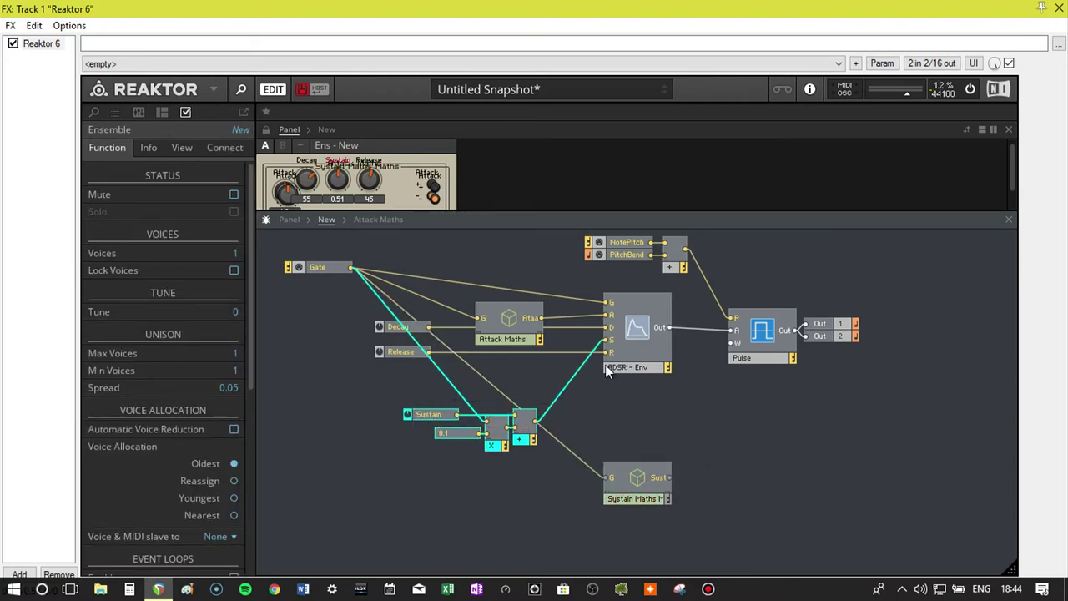
Step: Cut the Sustain, 0.1, Multiply and Add modules and paste them into the Sustain Maths copy
right_click(525, 422)
left_click(600, 507)
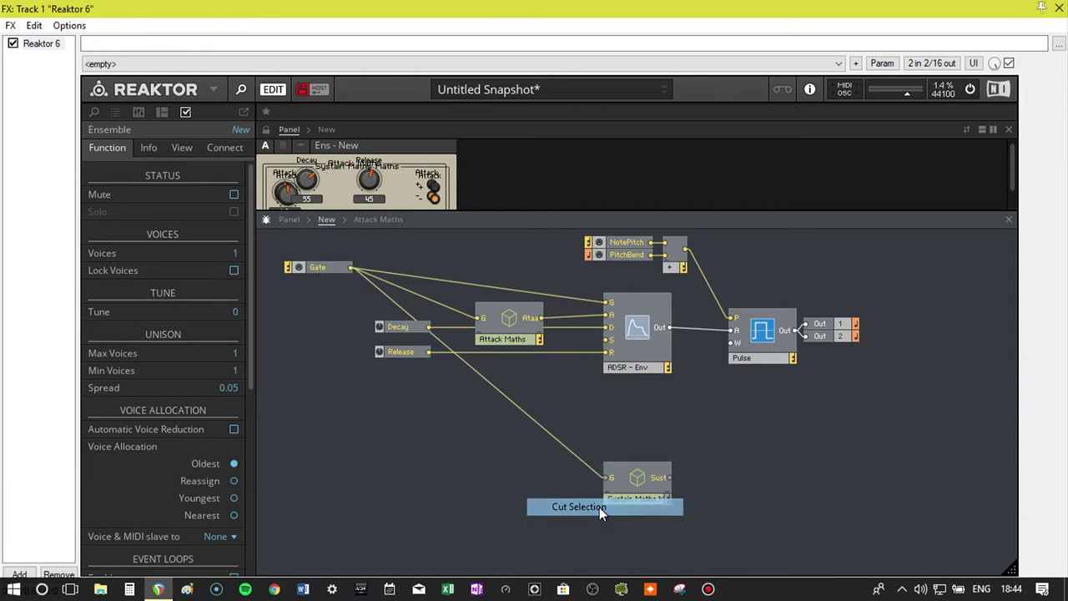
double_click(639, 483)
right_click(511, 404)
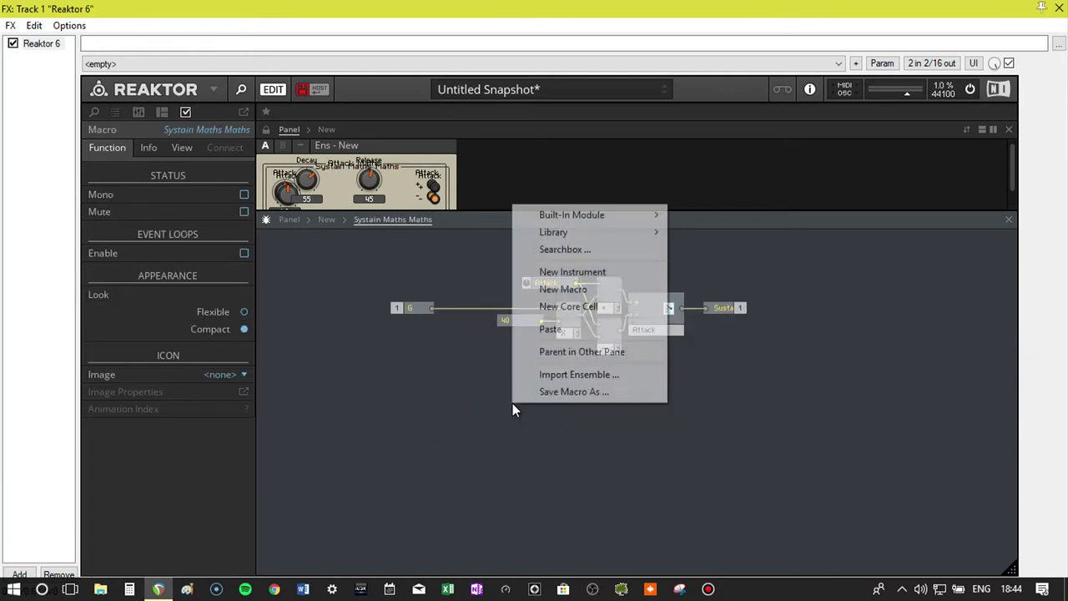
left_click(584, 327)
left_click(793, 370)
Step: Remove the leftover attack modules from the copy, undoing and redoing the deletion
left_click_drag(794, 370, 379, 256)
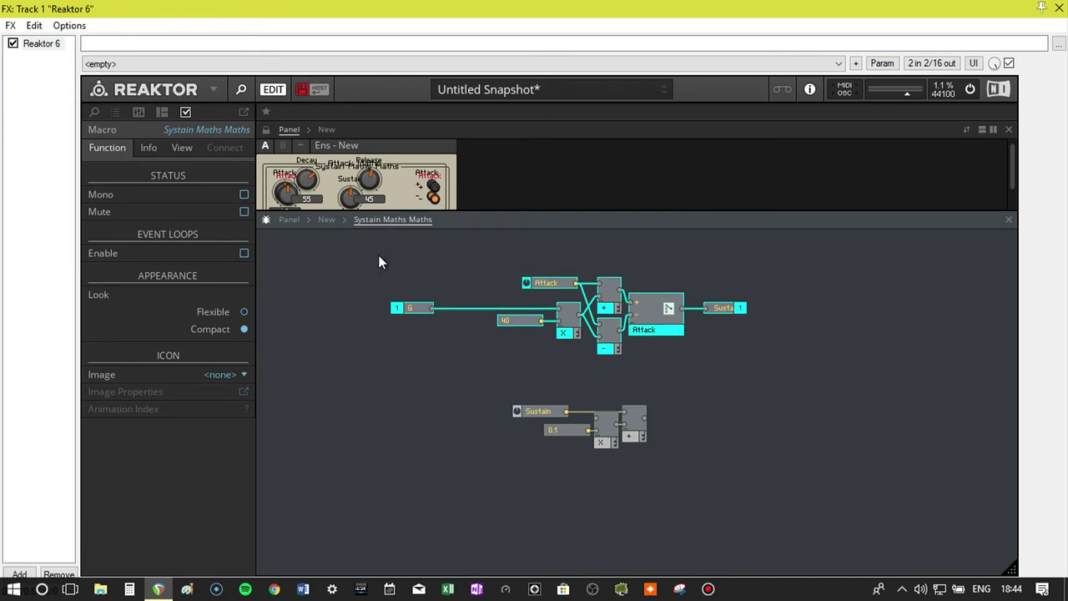
key("Delete")
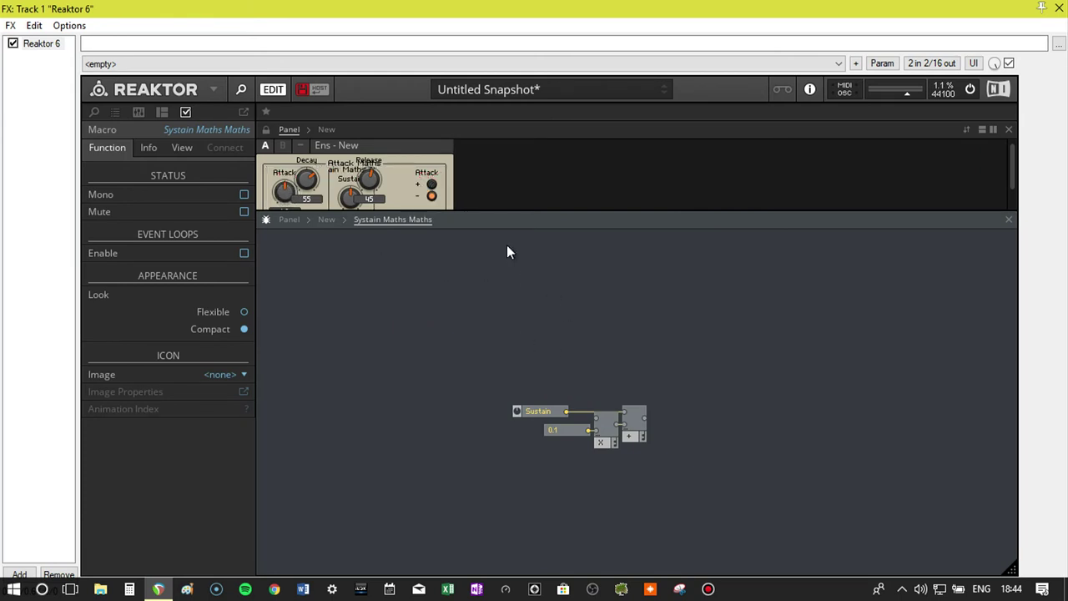
left_click(215, 88)
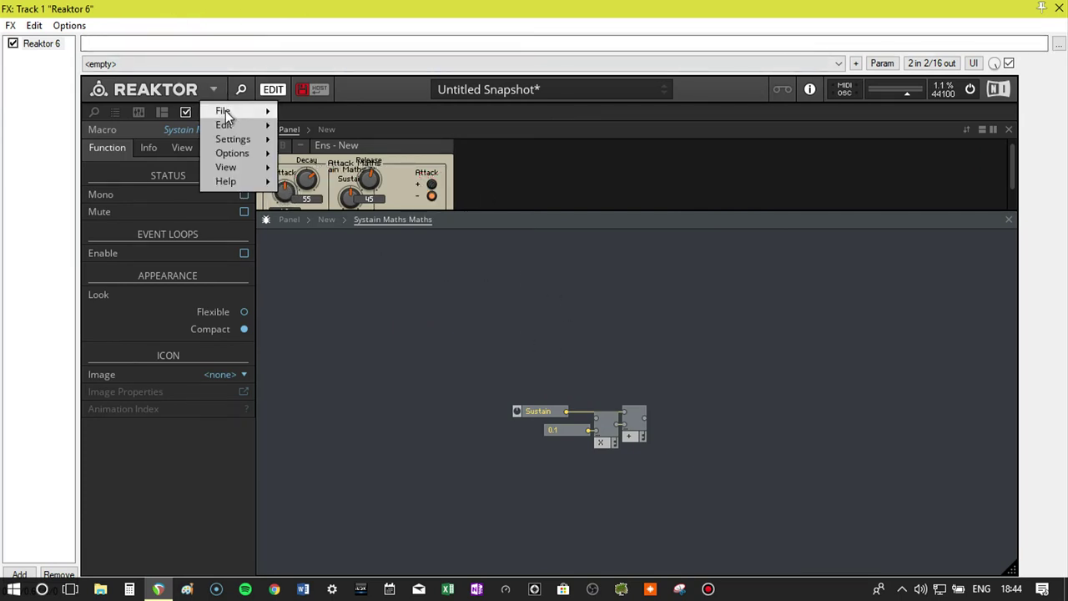
mouse_move(225, 125)
left_click(305, 127)
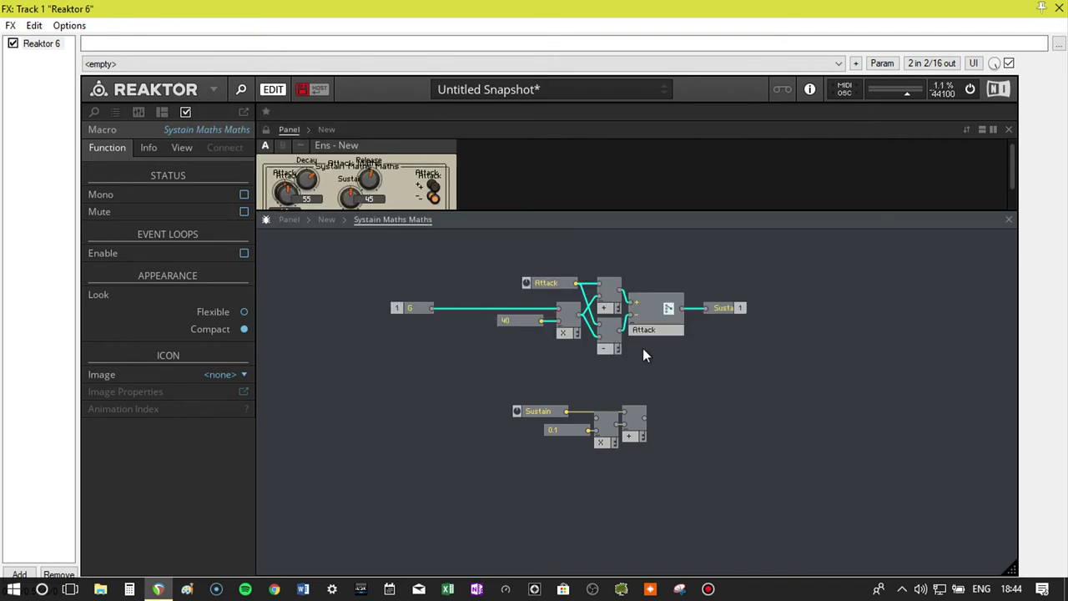
right_click(530, 275)
left_click(695, 362)
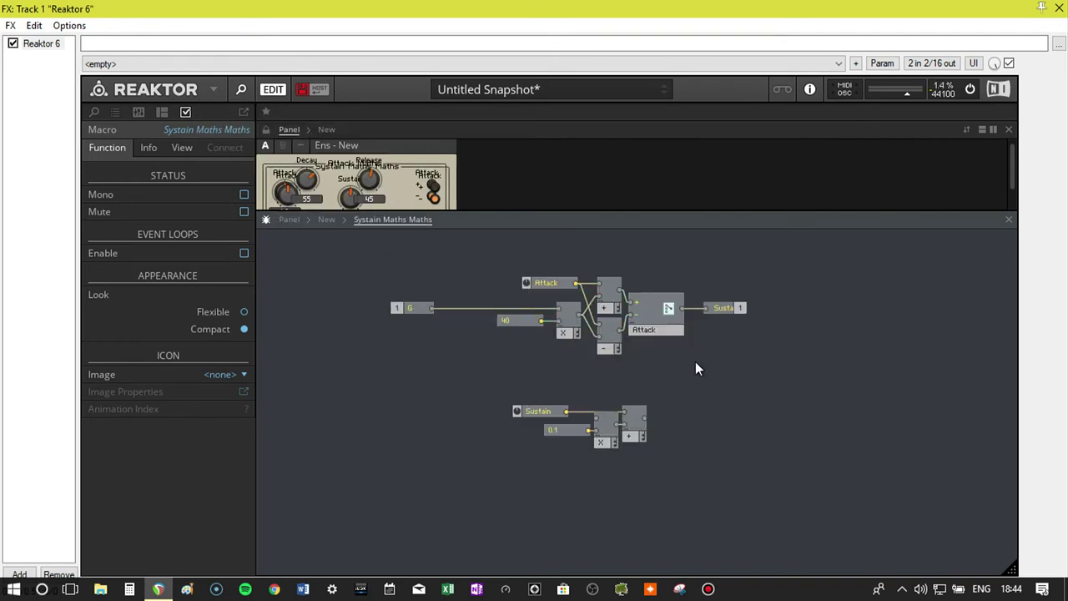
left_click_drag(695, 361, 498, 270)
key("Delete")
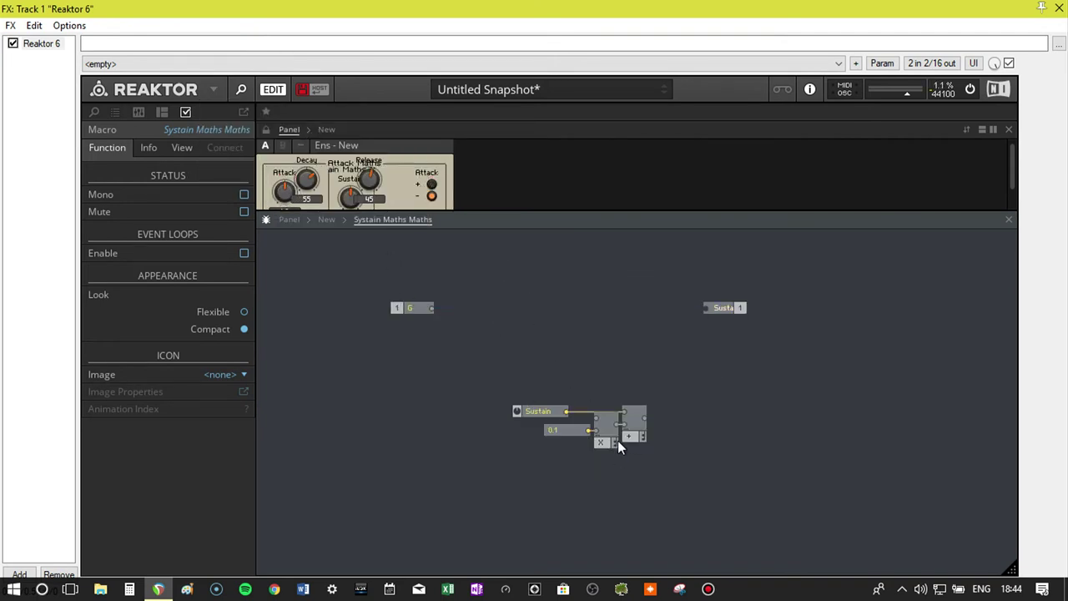
Step: Wire G into Multiply and Add into the output, align the modules, and return to the main structure
mouse_move(617, 440)
left_mouse_down()
mouse_move(605, 406)
mouse_move(618, 429)
mouse_move(604, 442)
left_mouse_up()
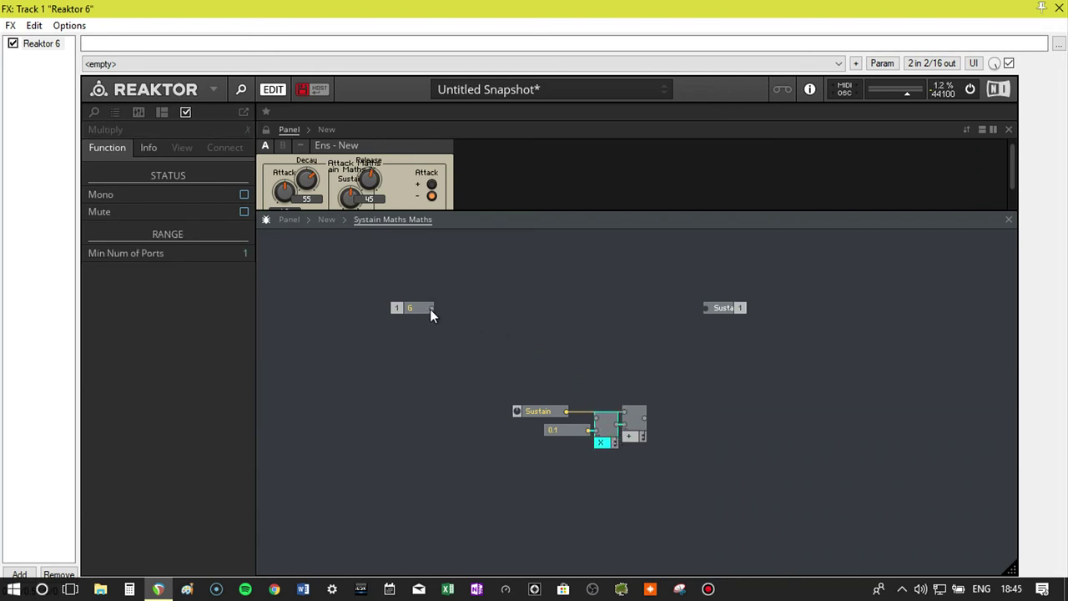
left_click_drag(430, 309, 705, 307)
left_click(671, 478)
left_click_drag(607, 435, 584, 328)
left_click(658, 378)
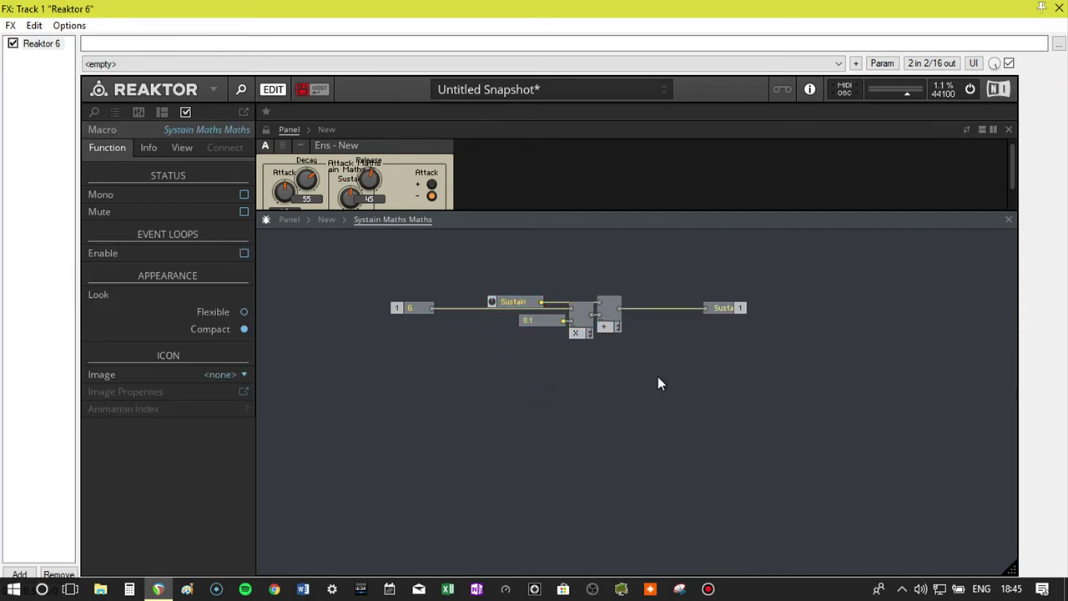
left_click(213, 89)
left_click(492, 512)
double_click(522, 479)
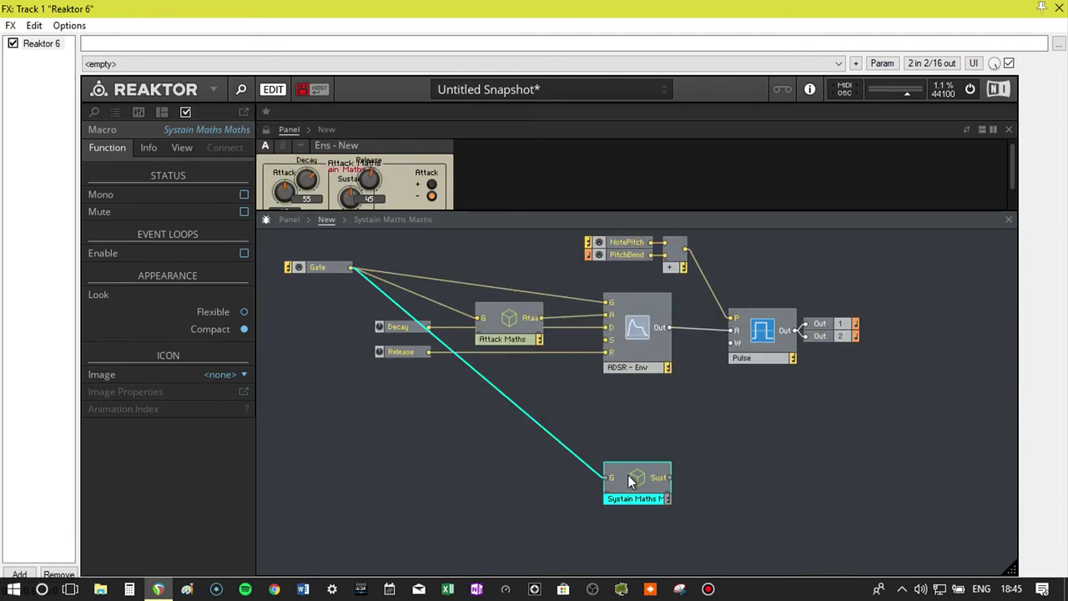
Step: Wire Sustain Maths to the ADSR S input, tuck Decay and Release faders beneath, and unlock the enlarged panel
left_click_drag(629, 475, 512, 391)
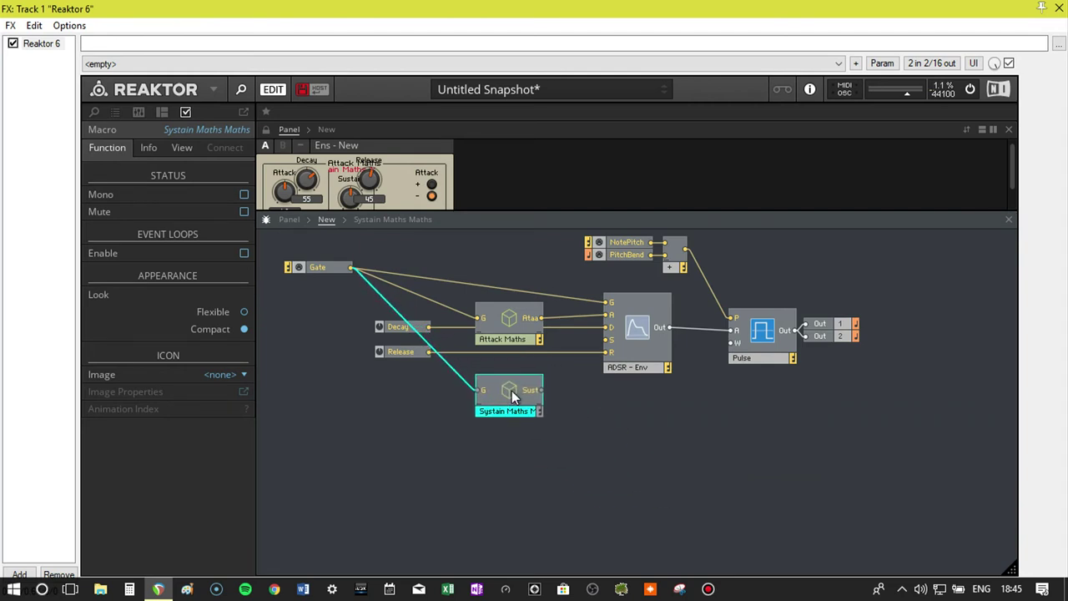
left_click_drag(541, 389, 606, 339)
left_click_drag(405, 354, 515, 426)
left_click_drag(408, 325, 523, 352)
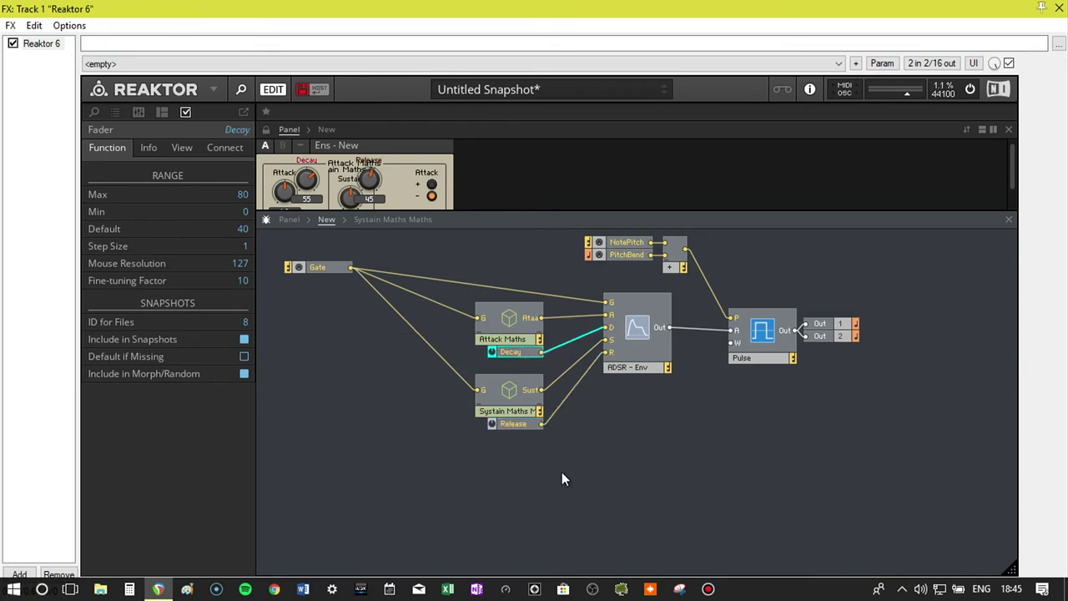
left_click_drag(562, 471, 518, 375)
left_click(549, 445)
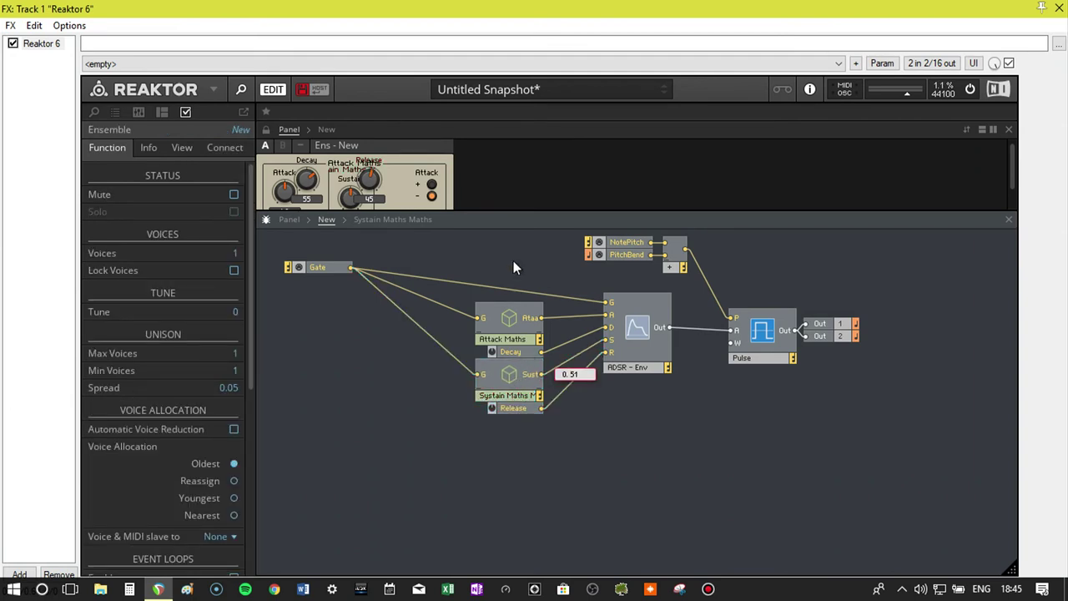
left_click_drag(518, 211, 522, 325)
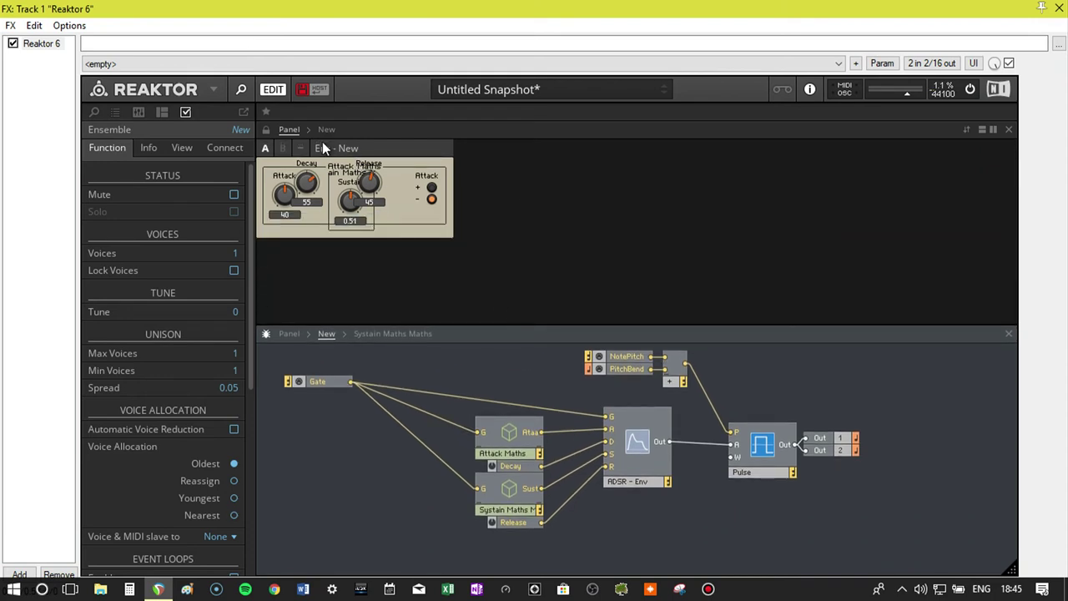
left_click(266, 130)
Step: Arrange the Attack, Decay, Release and Sustain knobs into a single row
left_click_drag(372, 183, 565, 203)
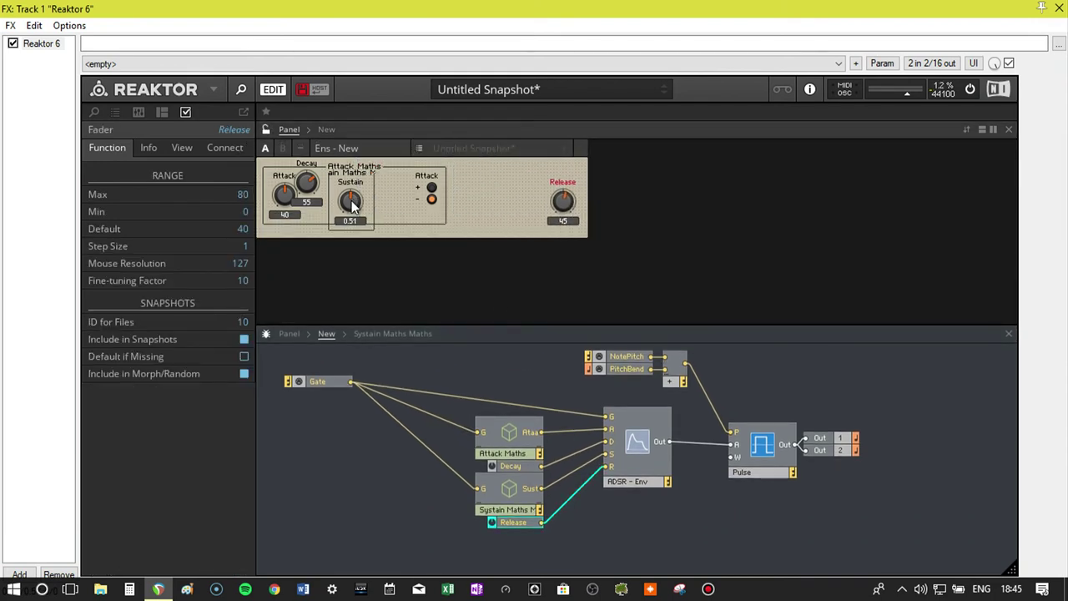
left_click_drag(350, 201, 515, 201)
left_click_drag(309, 190, 324, 202)
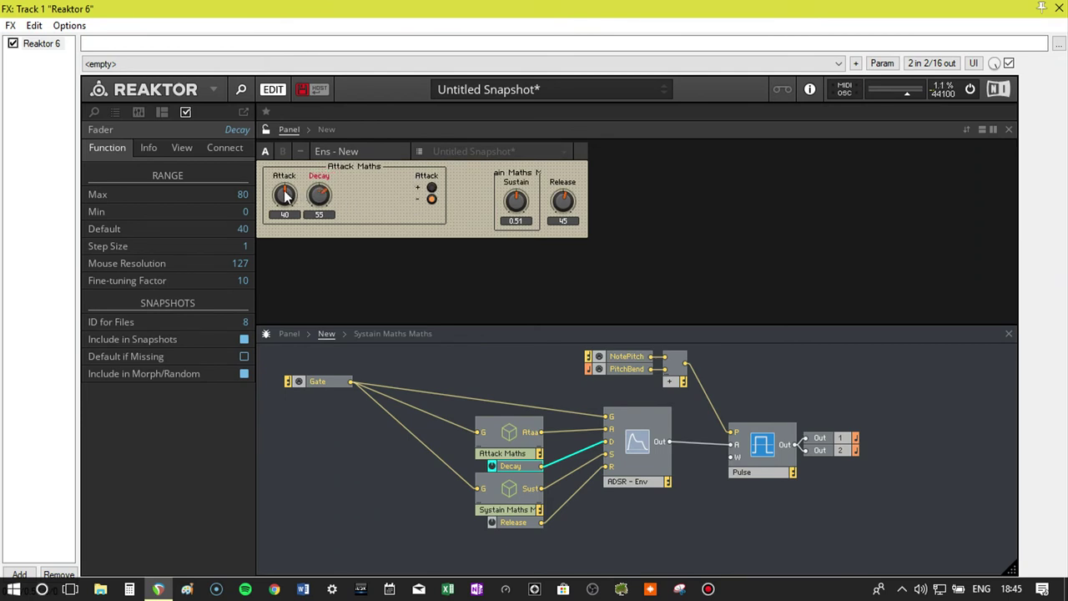
left_click_drag(563, 200, 354, 194)
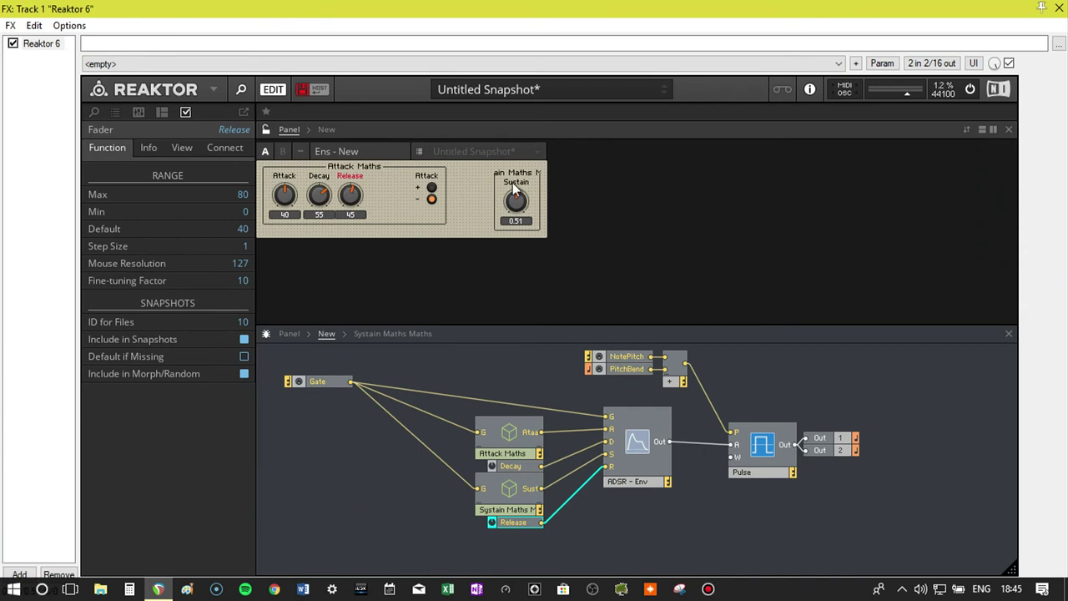
left_click_drag(518, 182, 513, 182)
Step: Set the Sustain Maths frame to None and slot Sustain between Decay and Release
left_click(512, 176)
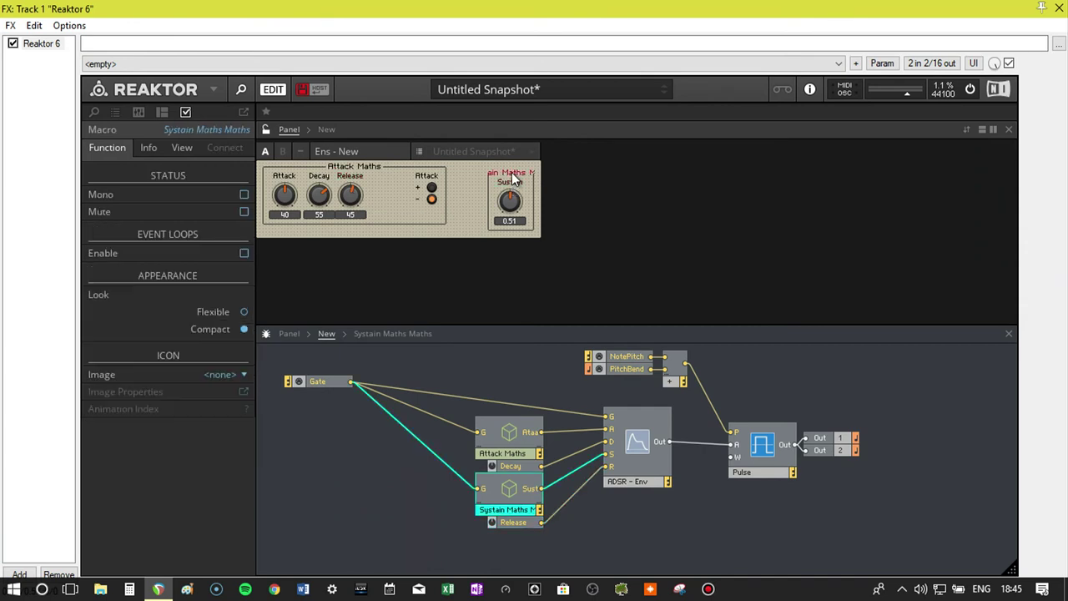
left_click(178, 147)
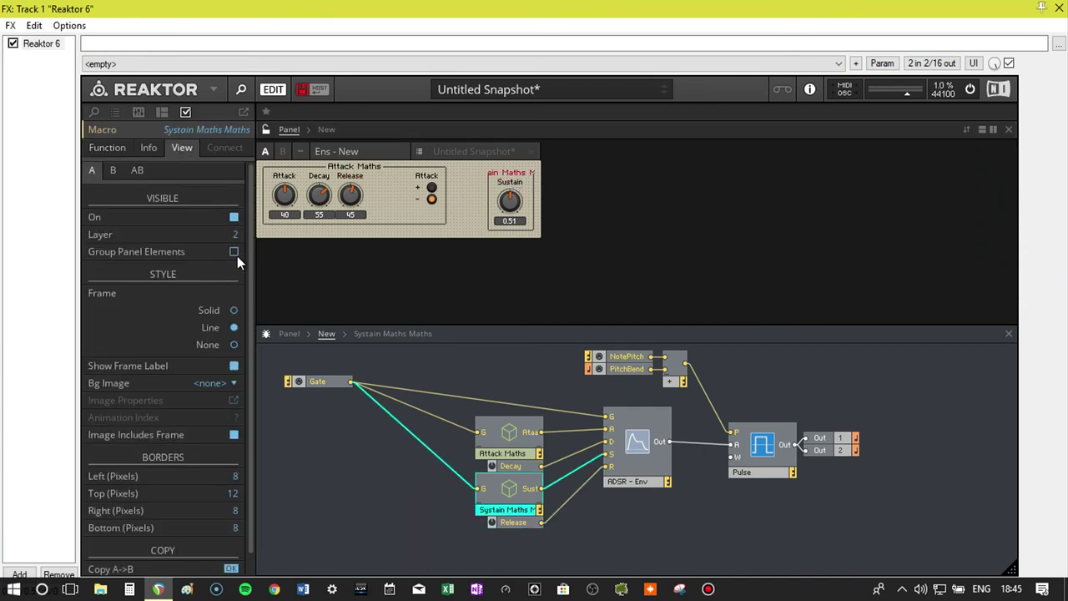
left_click(234, 343)
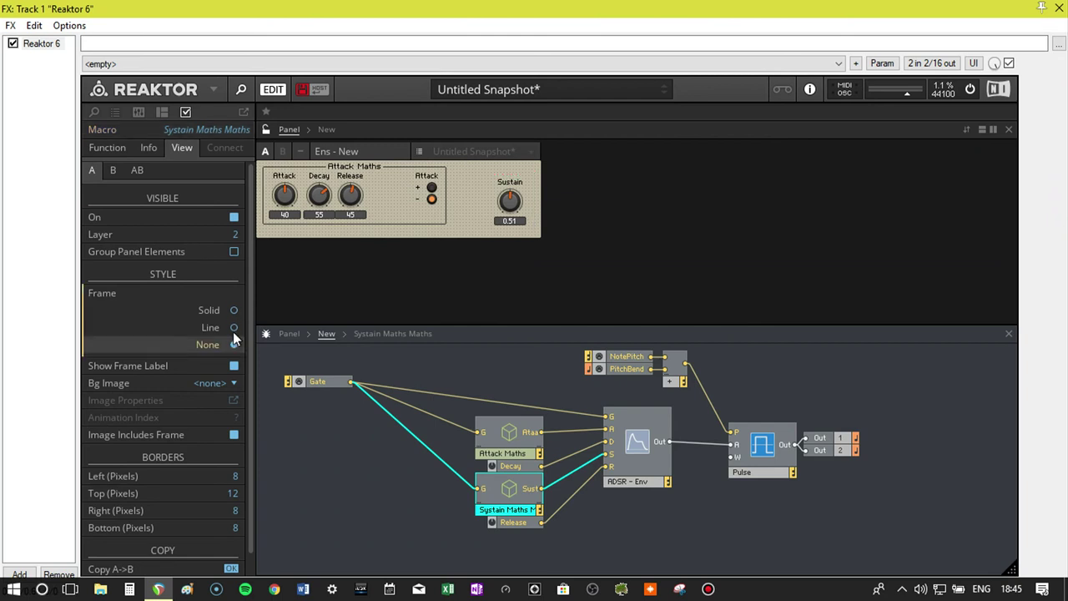
left_click_drag(359, 195, 395, 197)
left_click_drag(518, 203, 353, 200)
Step: Turn off the value readouts on the Attack, Decay, Sustain and Release knobs
left_click(383, 200)
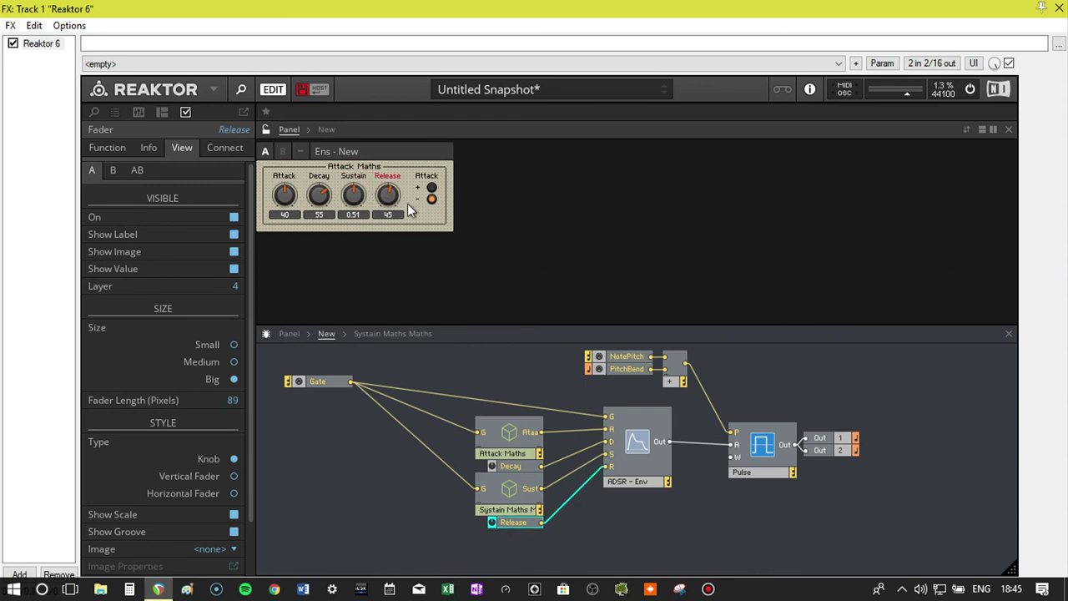
left_click(423, 219)
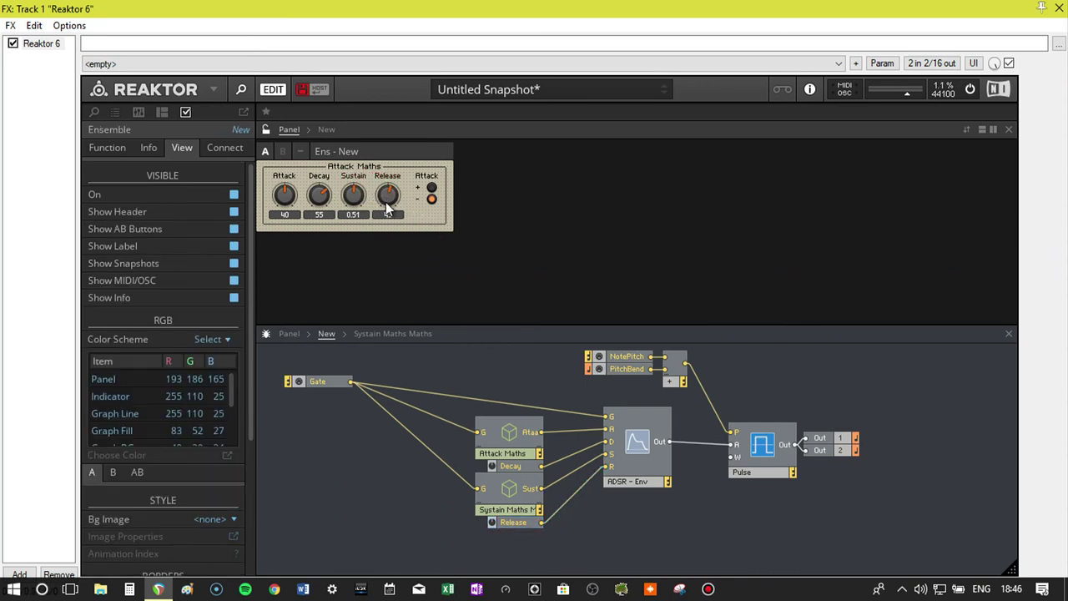
left_click(283, 195)
left_click(233, 269)
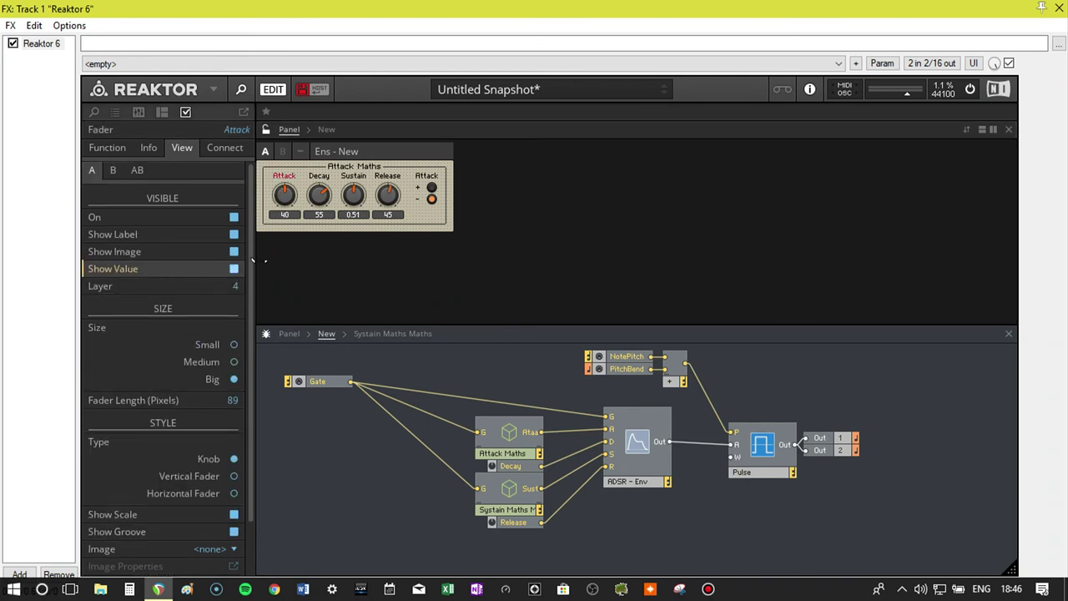
left_click(318, 195)
left_click(233, 269)
left_click(349, 204)
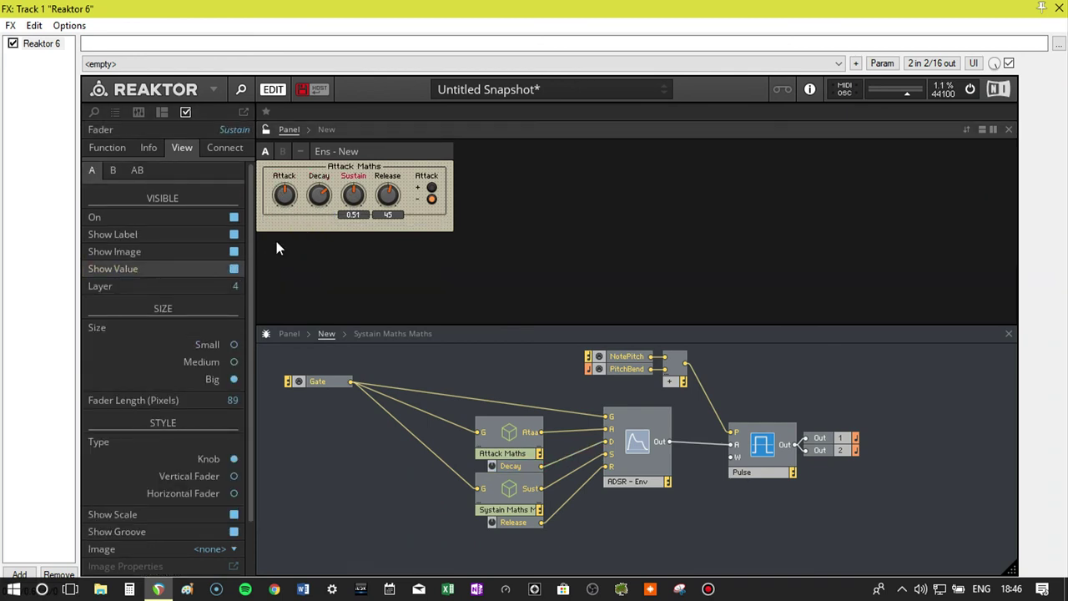
left_click(233, 269)
left_click(387, 194)
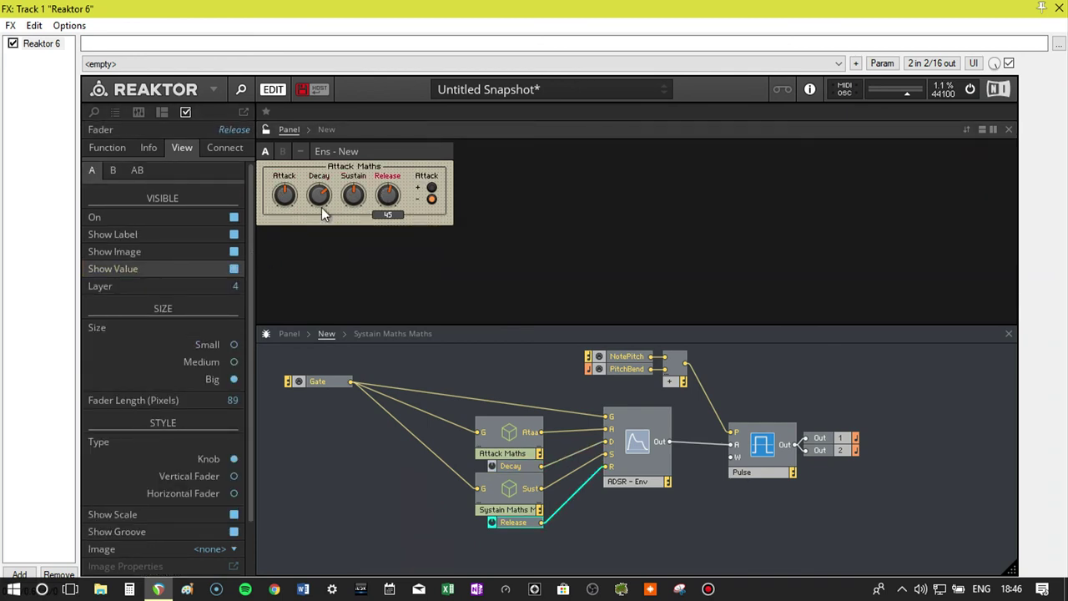
left_click(233, 268)
left_click(503, 209)
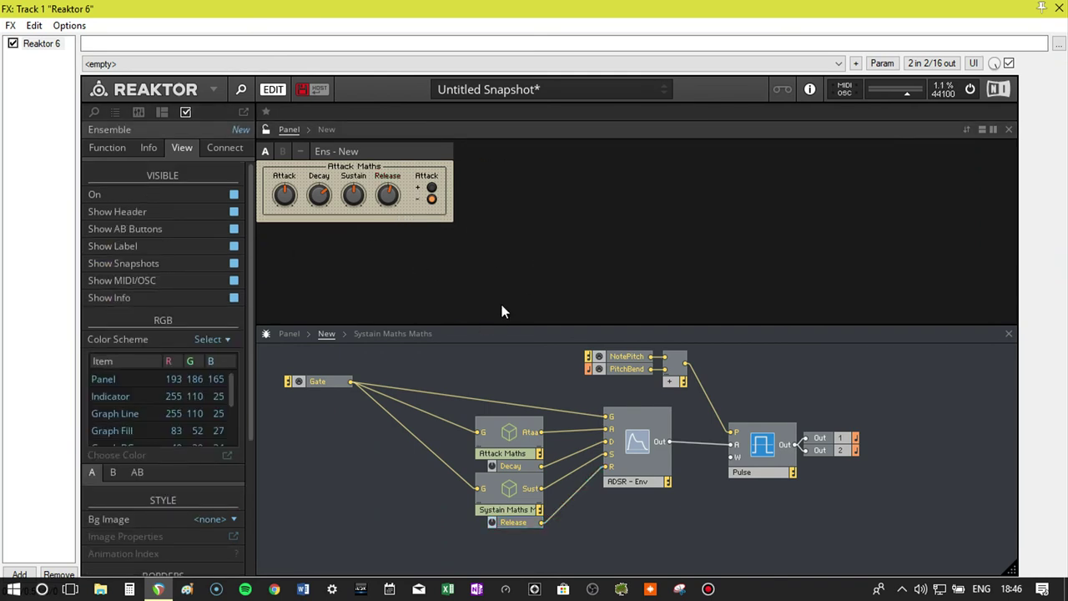
Step: Set the Attack Maths frame to None, lock the panel and switch Attack to +
left_click(357, 167)
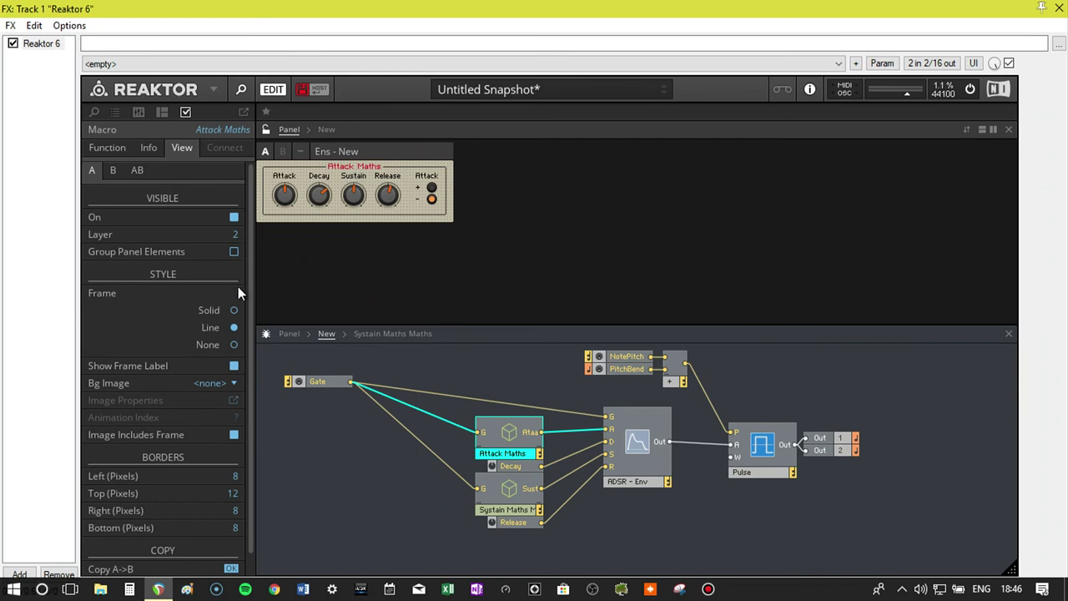
left_click(232, 344)
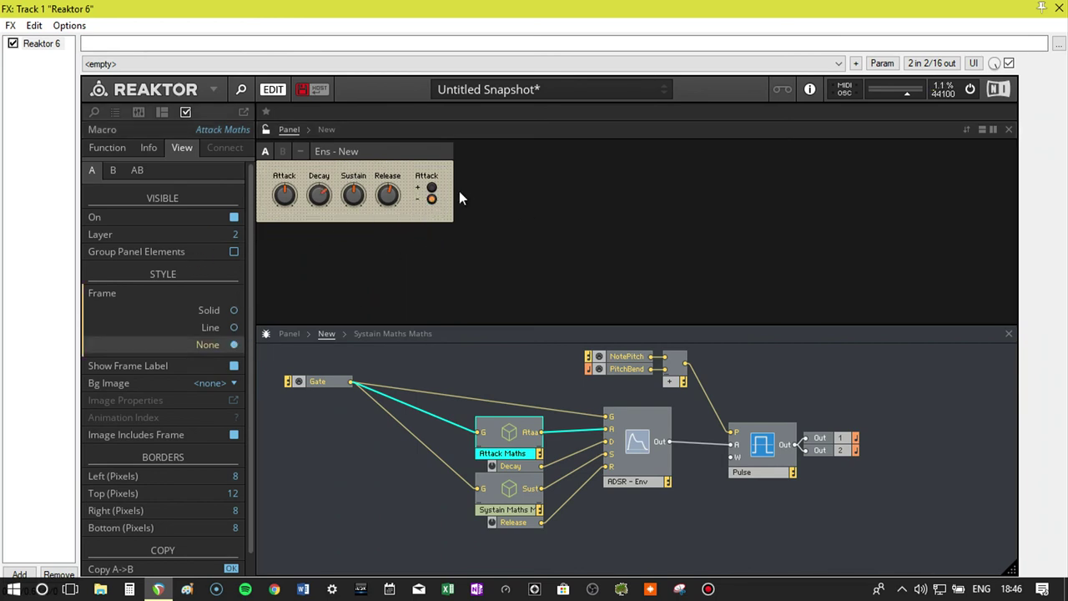
left_click(431, 195)
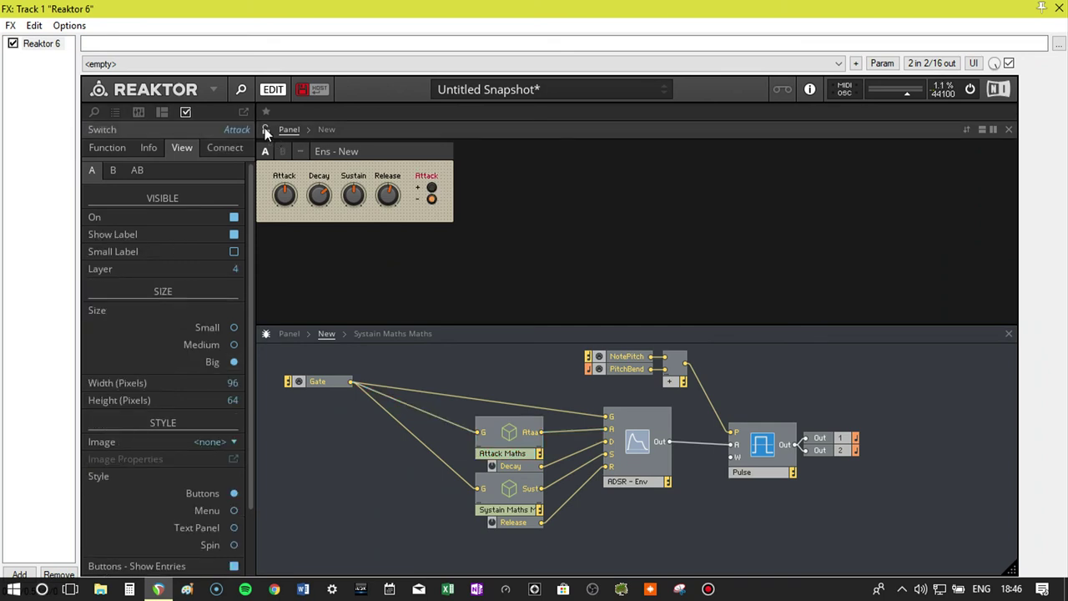
left_click(265, 129)
left_click(432, 184)
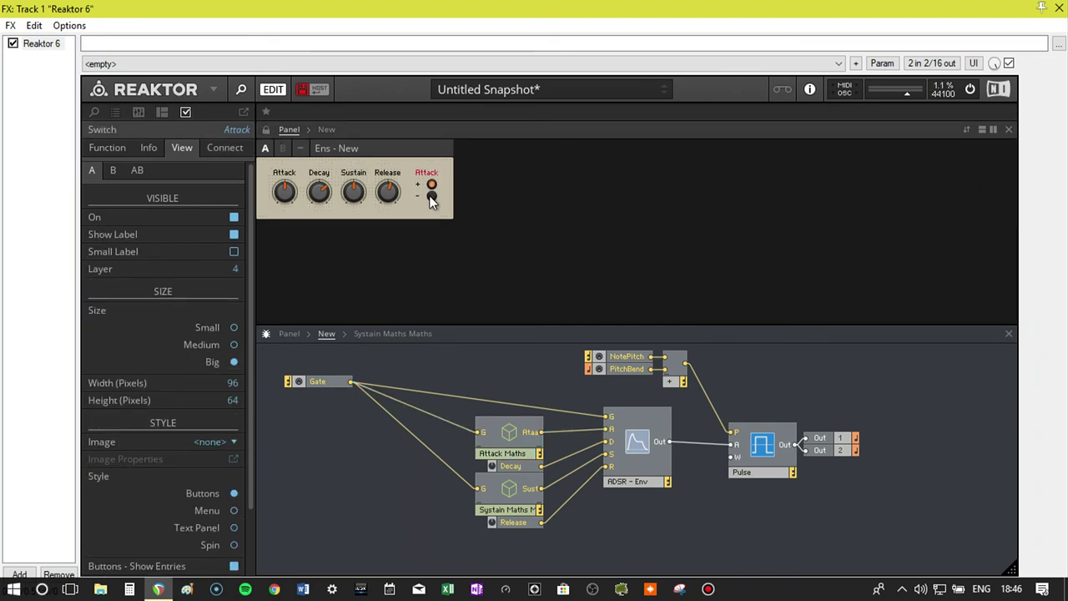
Step: Inside the Attack Maths macro, rename the Switch module to 'Velocity Attack' and deselect it
double_click(518, 435)
left_click(507, 430)
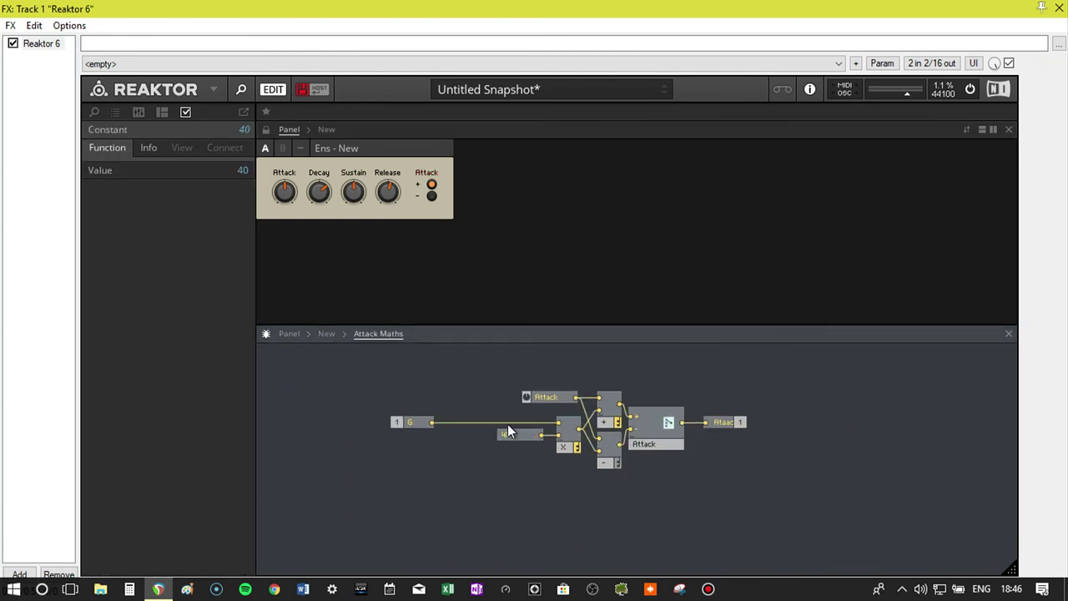
left_click(656, 446)
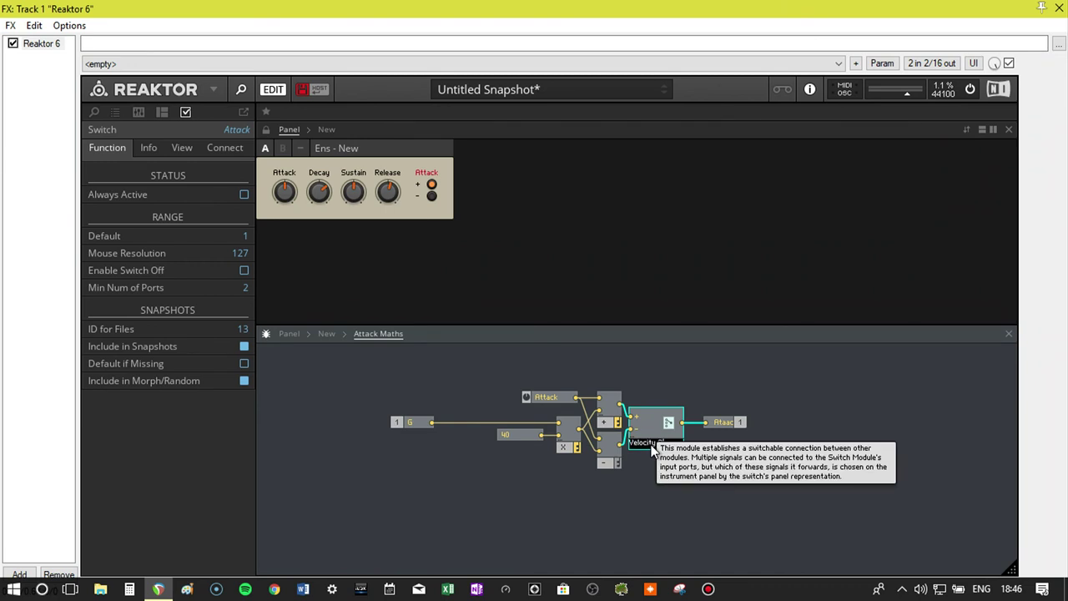
key("Return")
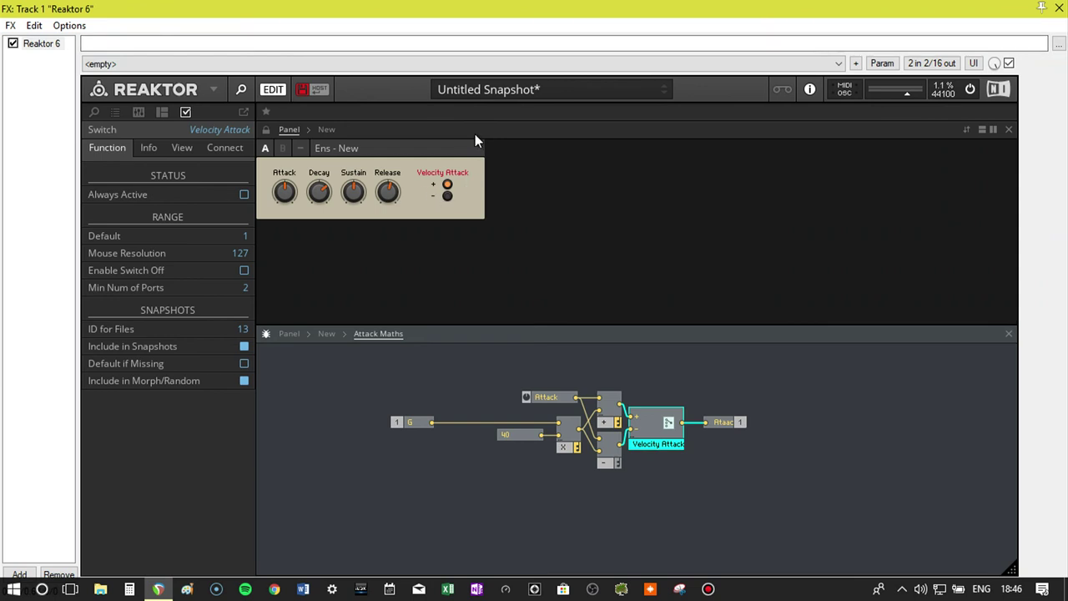
left_click(470, 289)
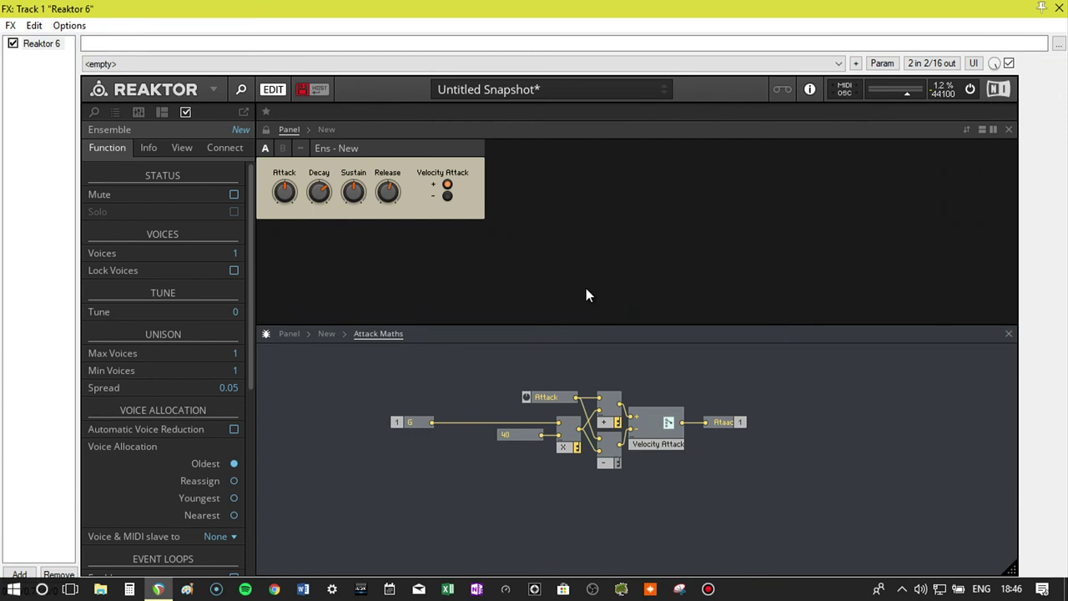
double_click(685, 367)
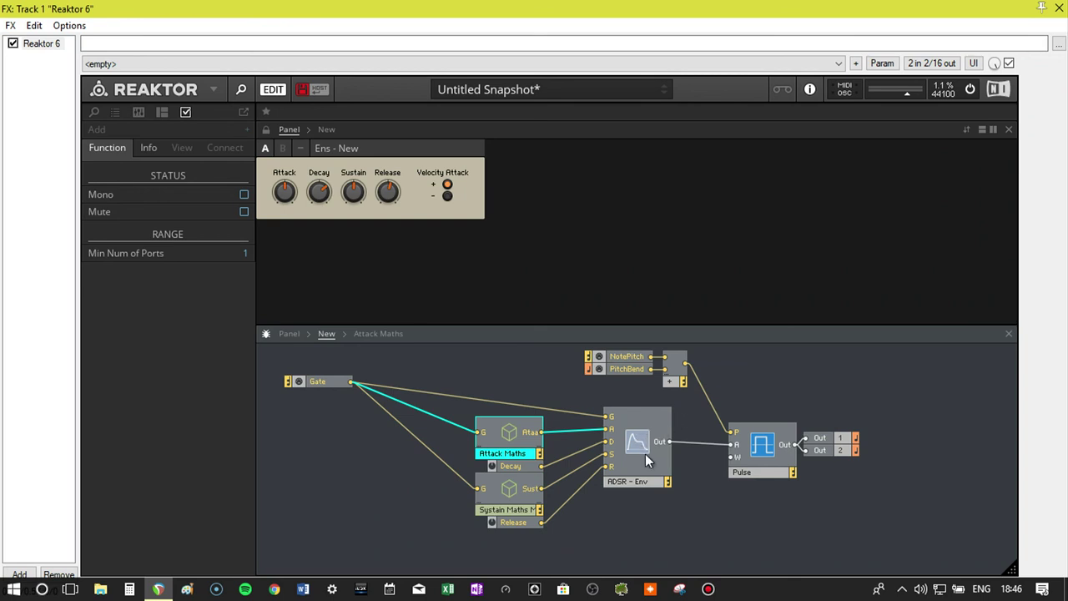
left_click(699, 511)
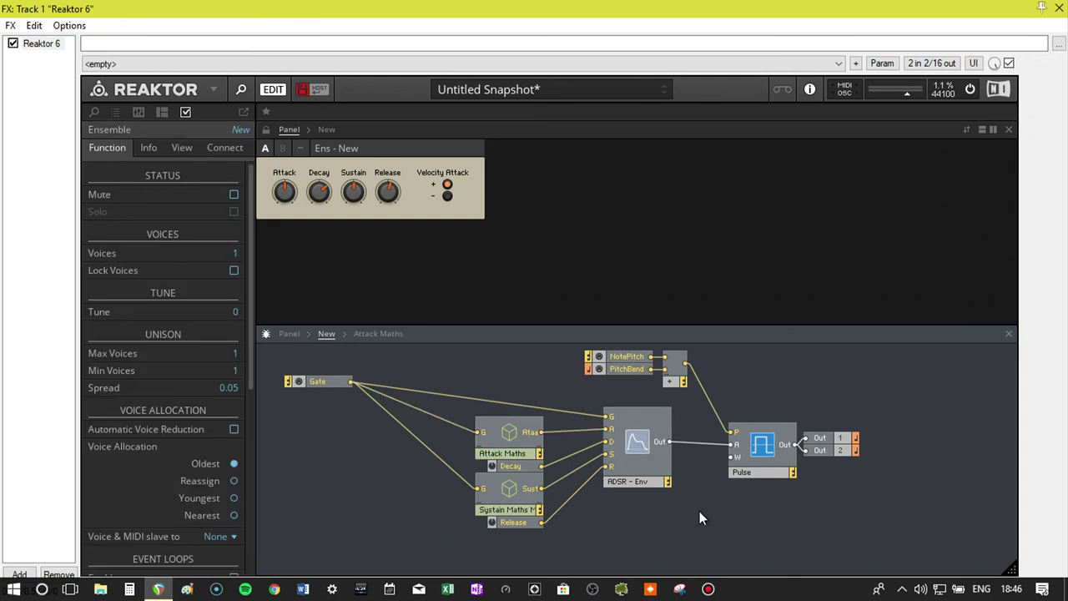